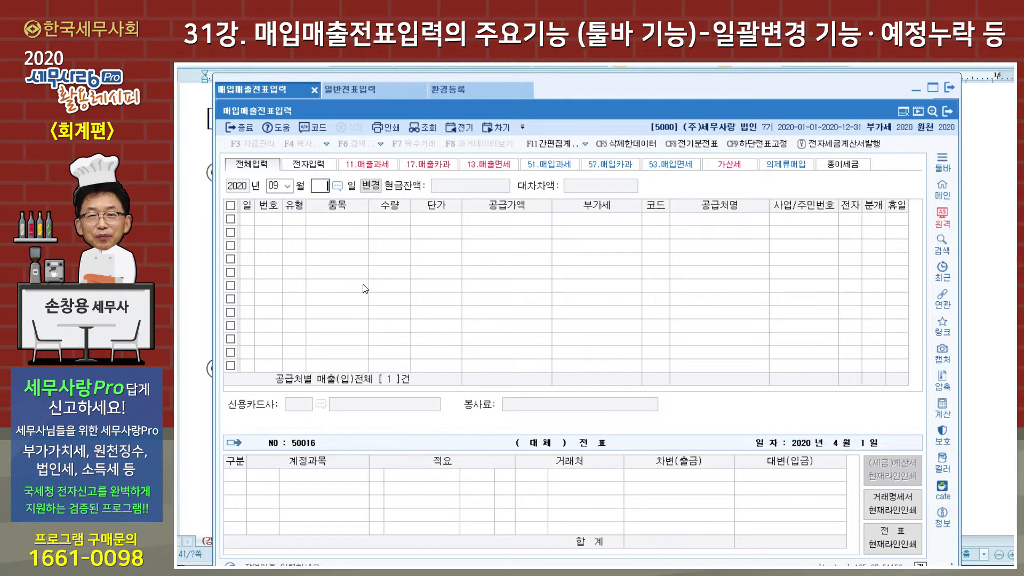
- List all September 2020 vouchers and look through the pink-highlighted purchase entries from the start of the month
key(Return)
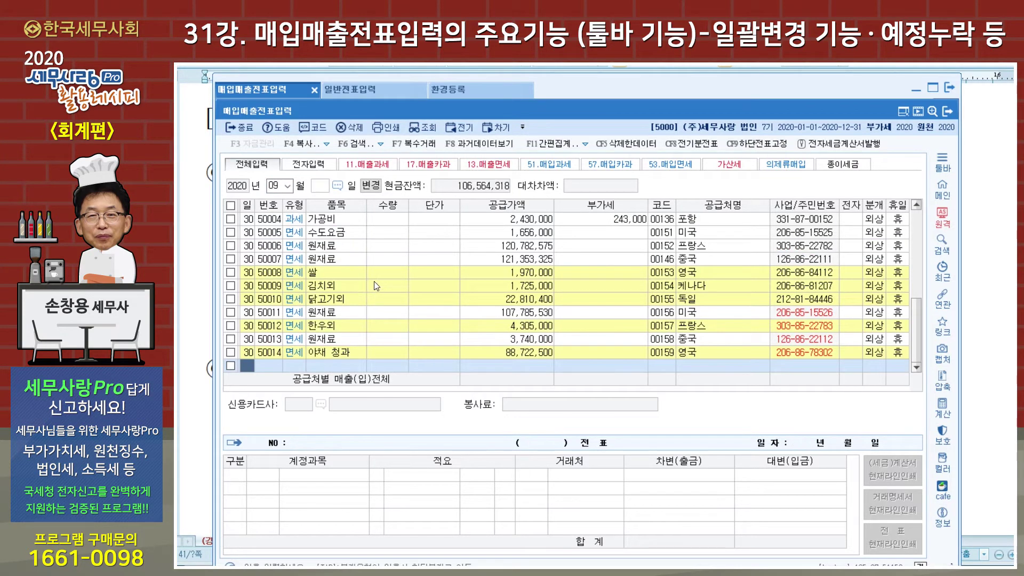
scroll(374, 286, up, 5)
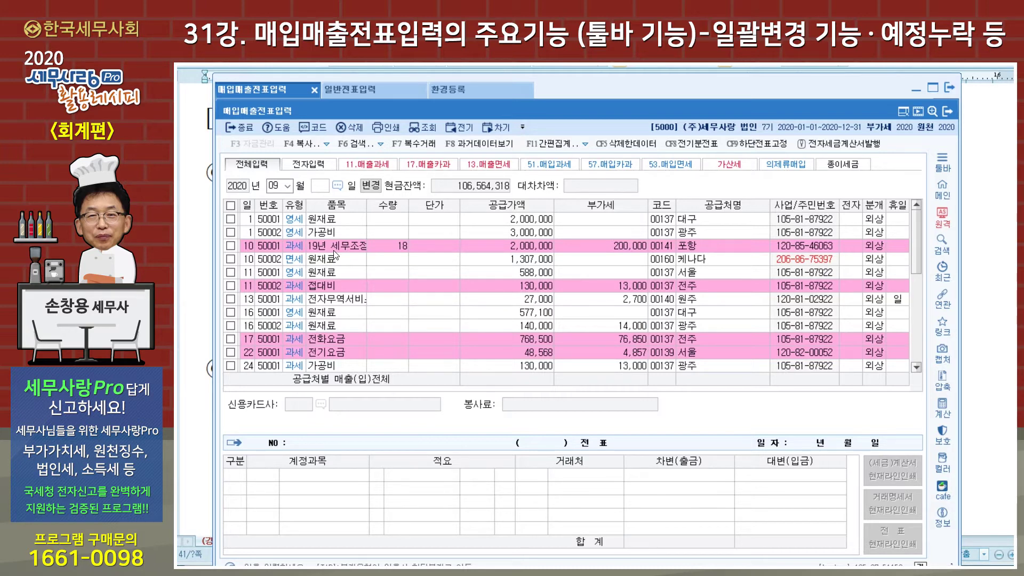
click(294, 245)
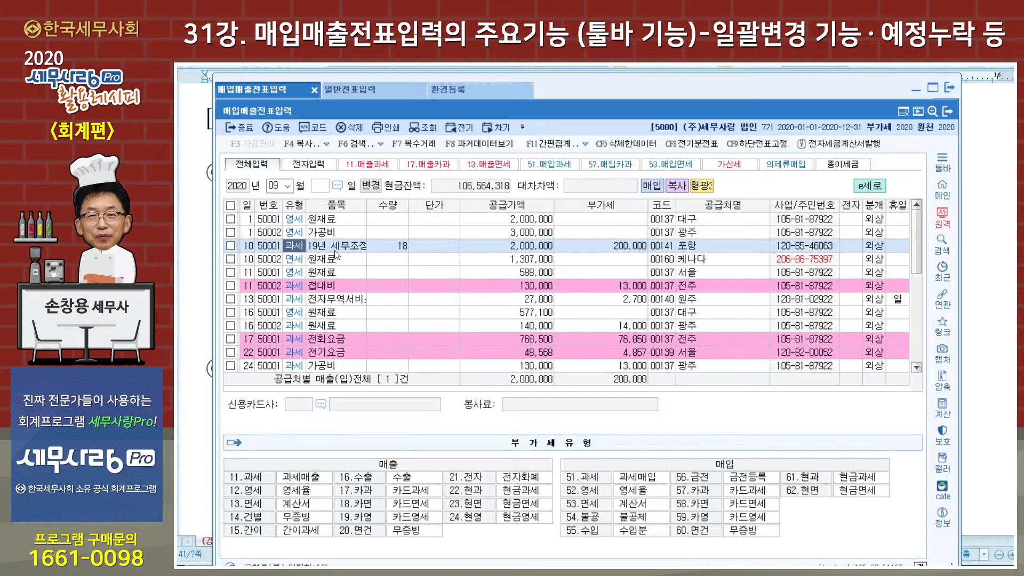
click(294, 287)
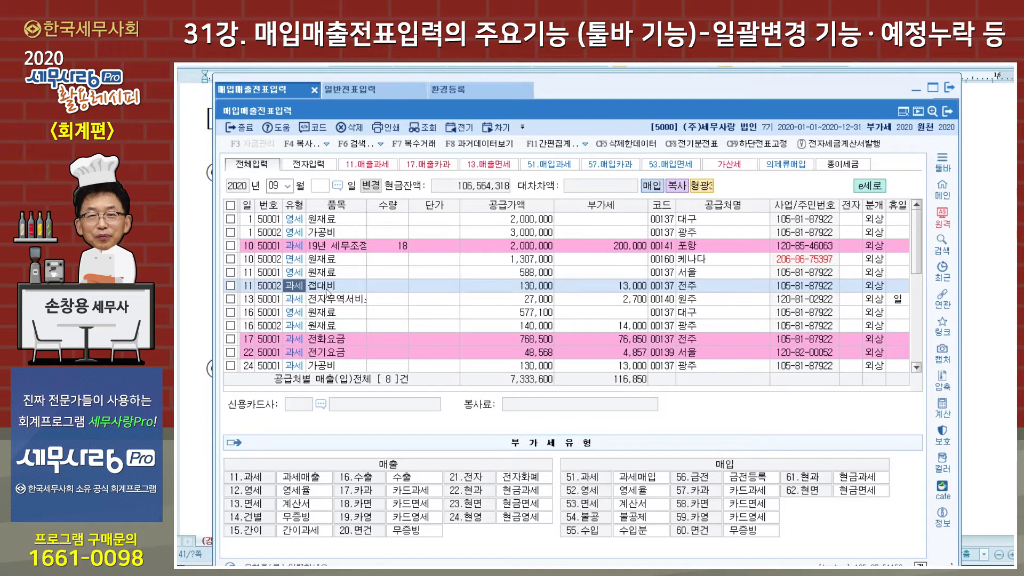
click(337, 353)
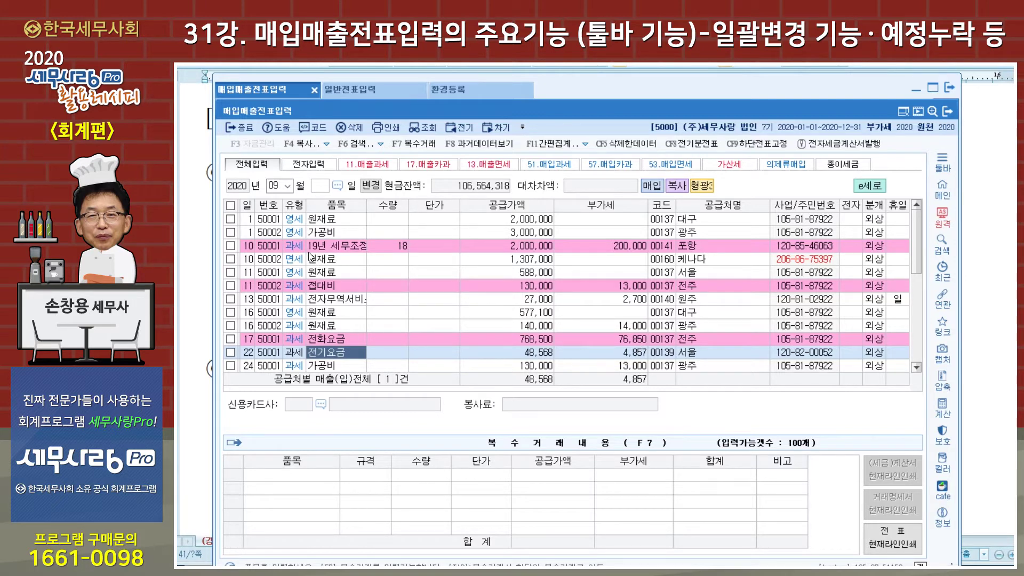
- Mark the four pink-highlighted entries for processing: 19년 세무조정 (10th), 접대비 (11th), 전화요금 (17th) and 전기요금 (22nd)
click(231, 247)
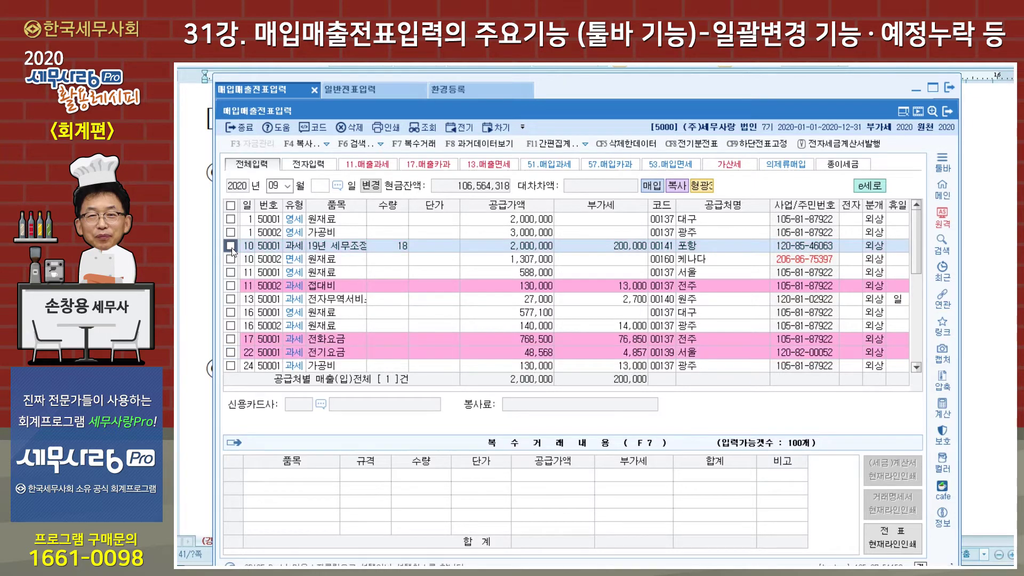
click(231, 286)
click(231, 339)
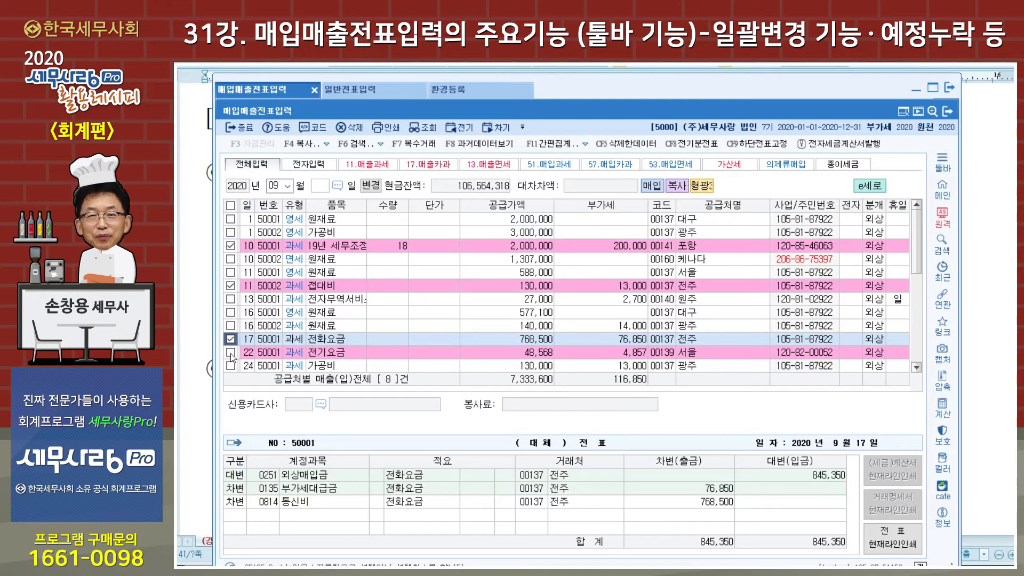
click(231, 353)
click(231, 353)
scroll(311, 351, down, 2)
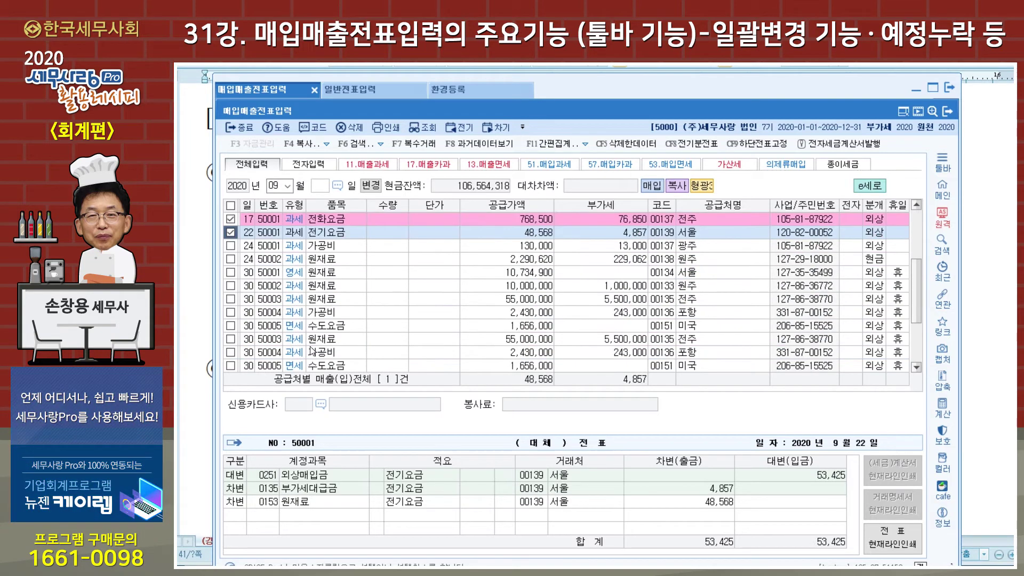
scroll(311, 351, up, 2)
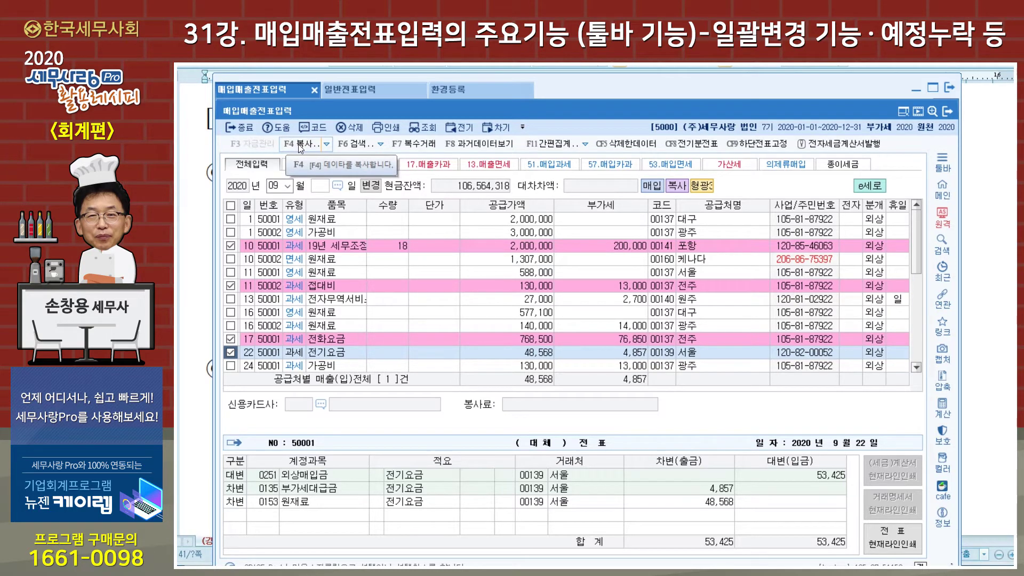
- Start 유형일괄변경 for the marked entries and set the new VAT type to 2.매입, 54.불공
click(326, 144)
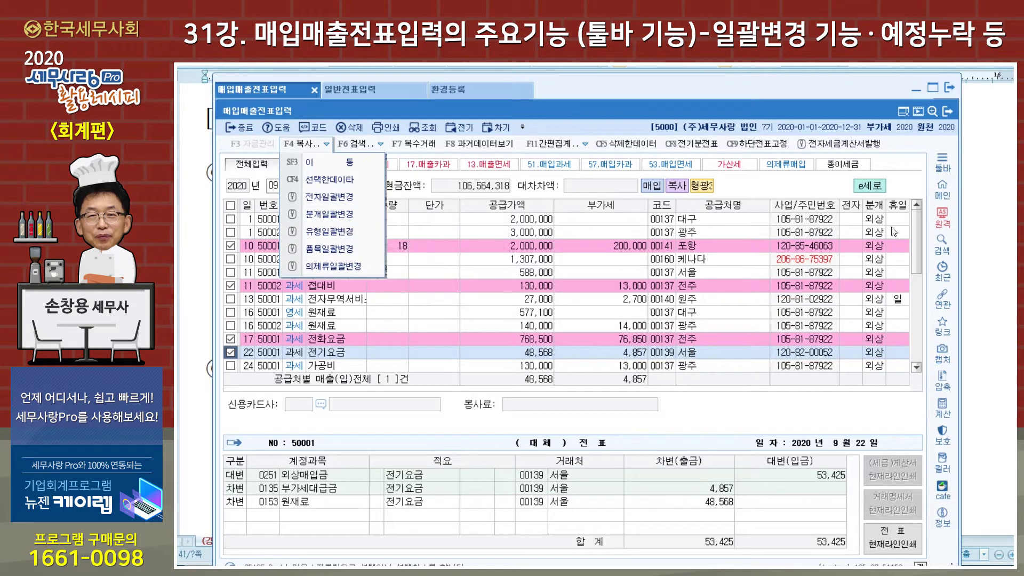
click(331, 232)
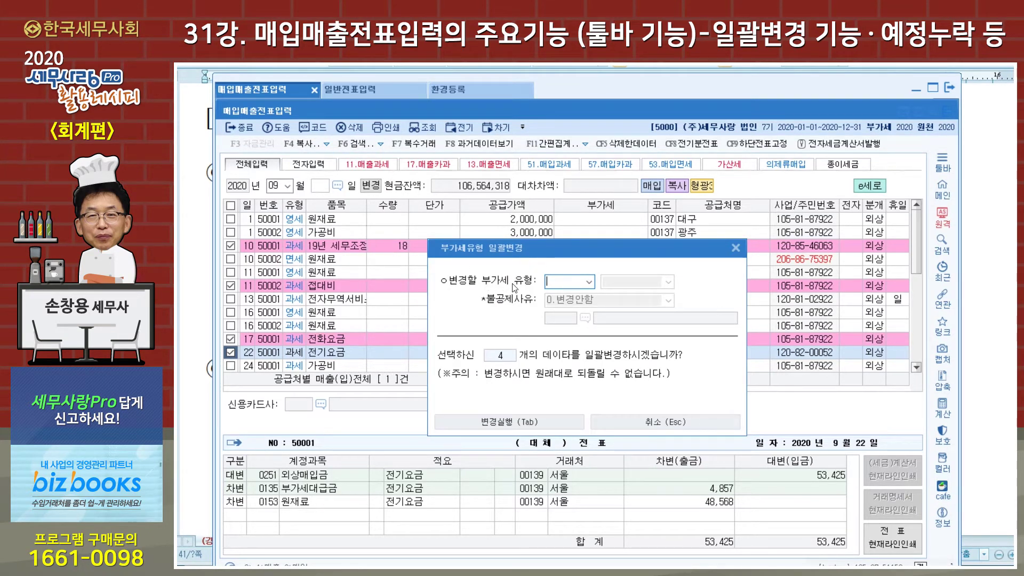
click(589, 283)
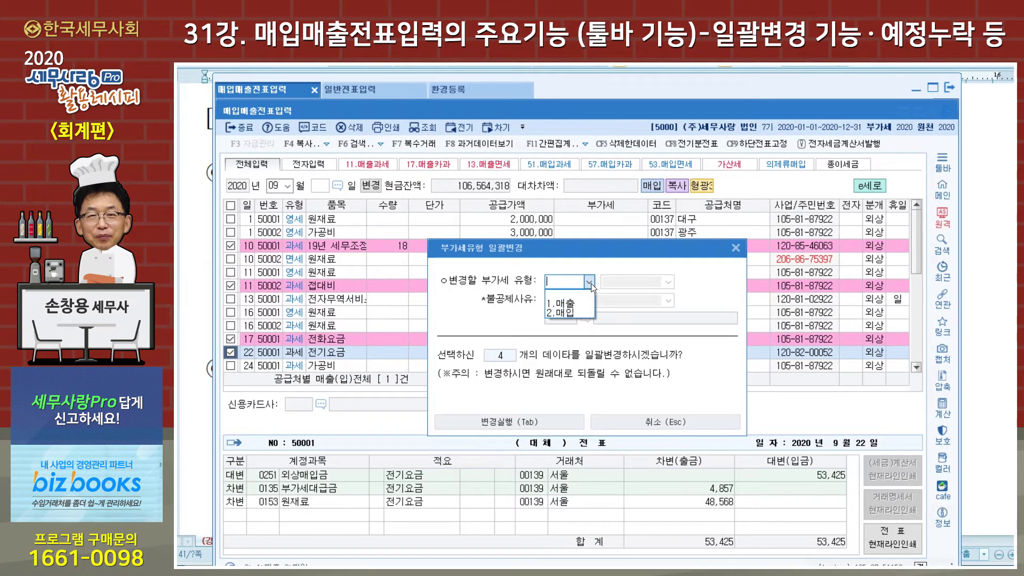
click(589, 313)
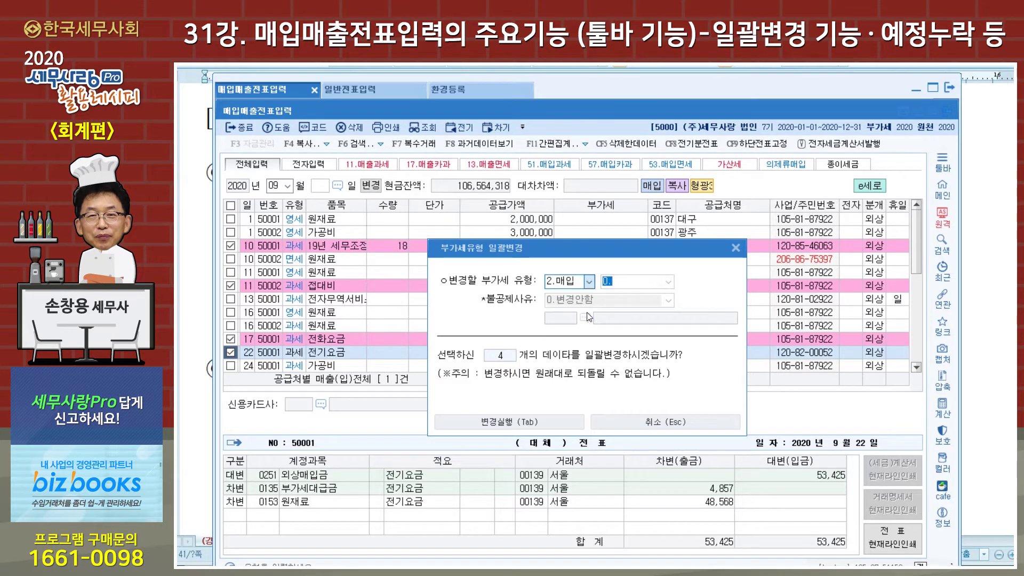
click(668, 282)
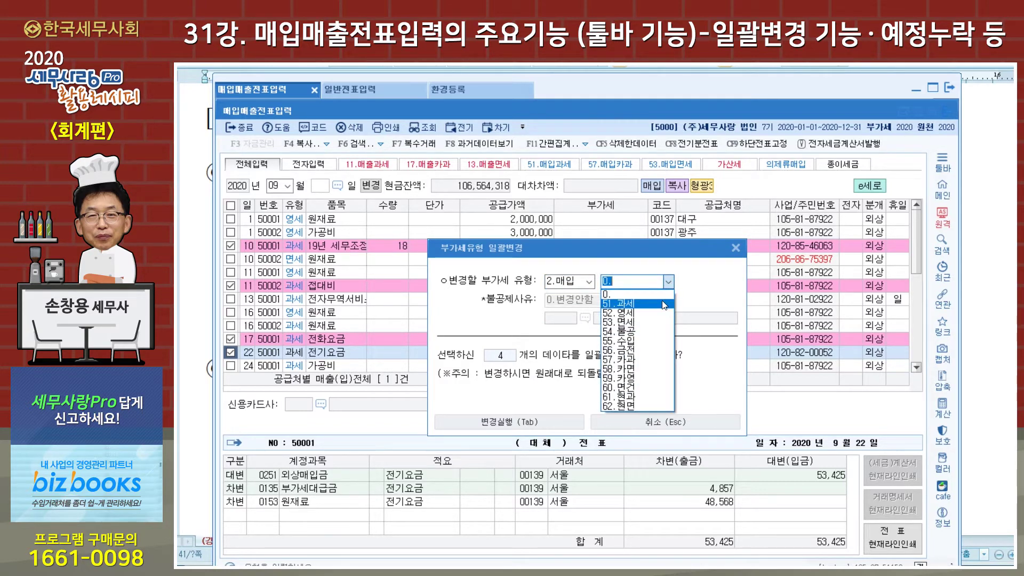
click(655, 332)
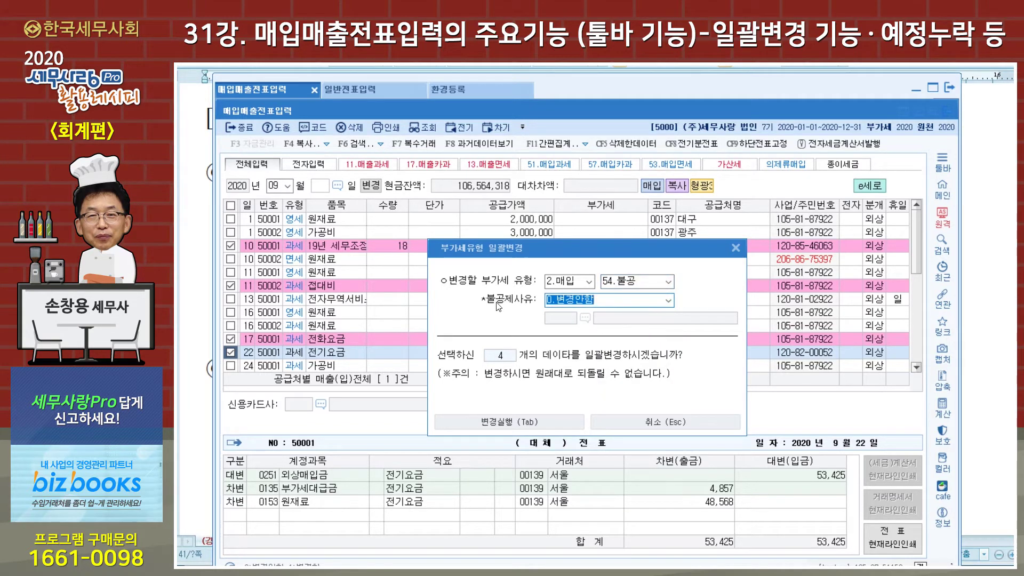
- Set 불공제사유 to 1.변경함 with reason 9, 공통매입세액안분계산분, and run the batch type change
click(668, 300)
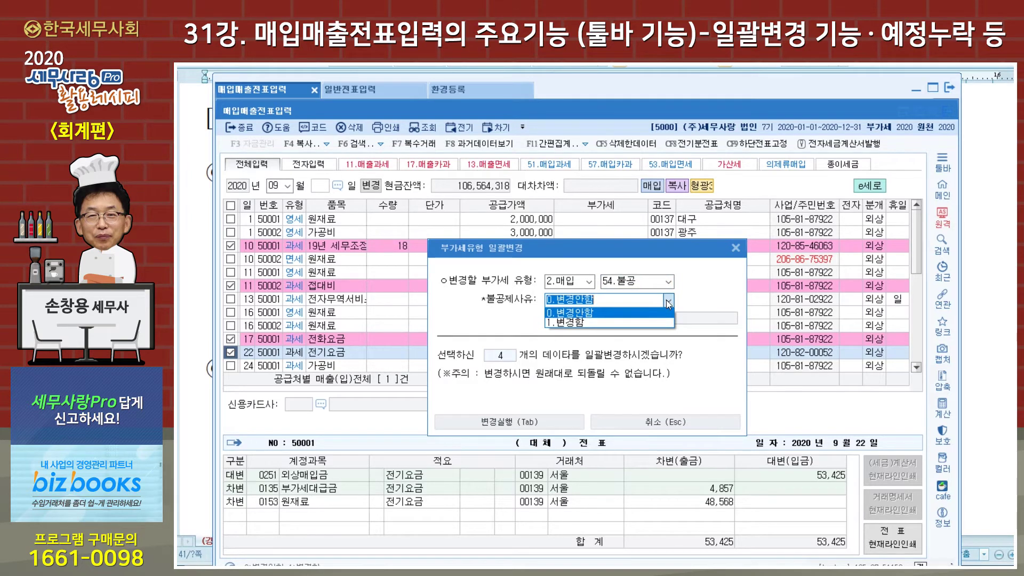
click(662, 324)
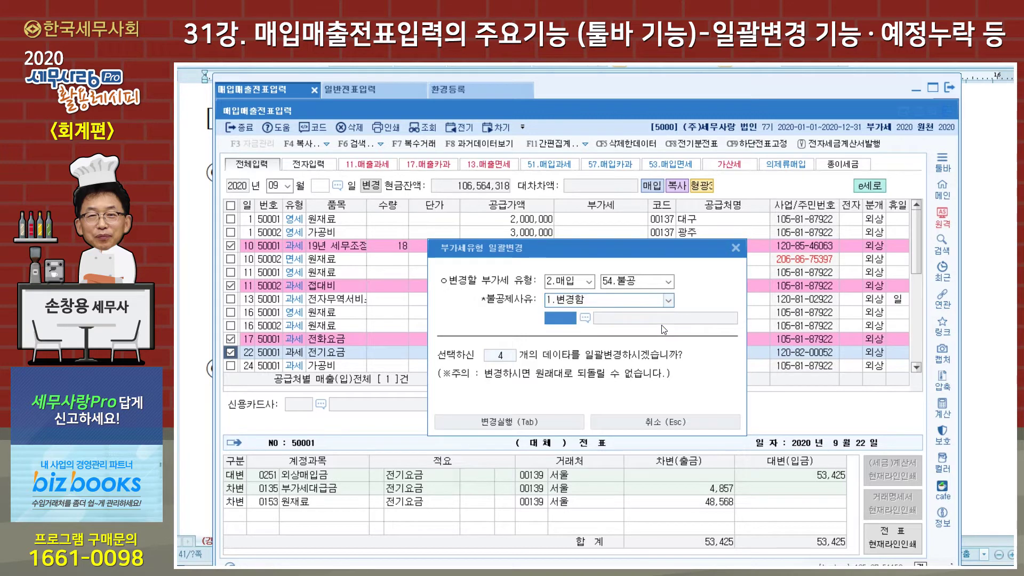
click(587, 320)
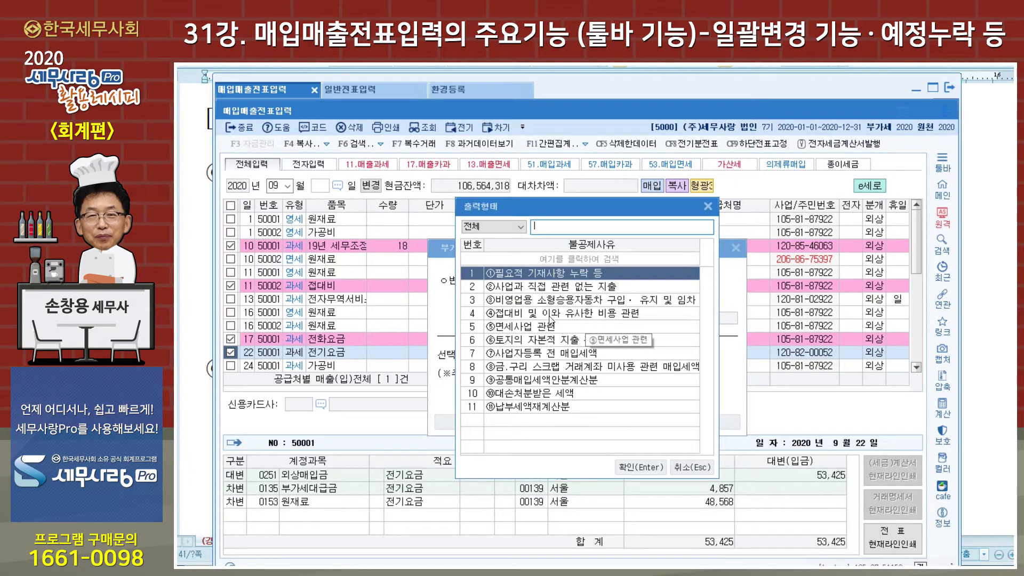
click(547, 380)
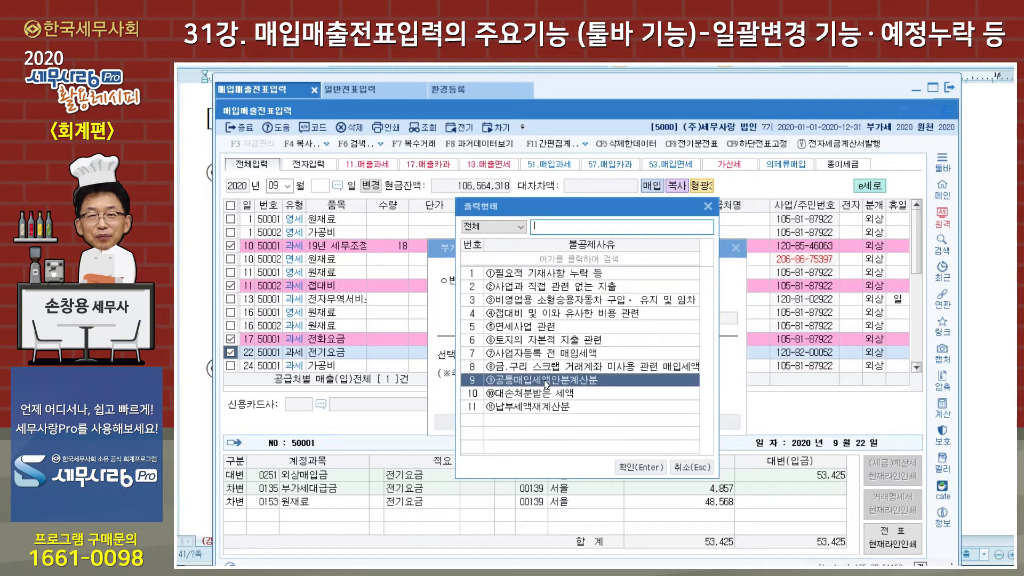
click(636, 467)
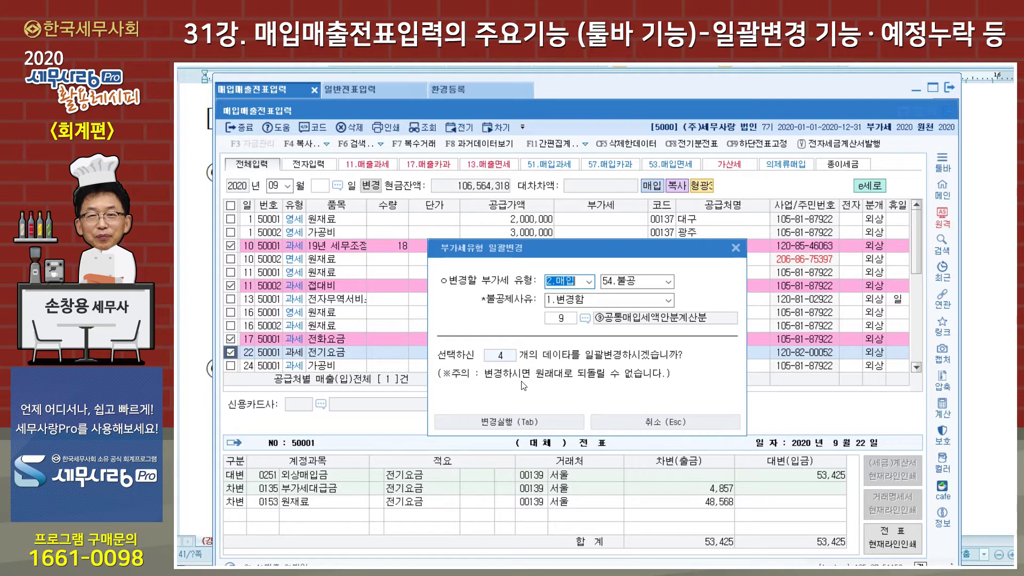
click(515, 421)
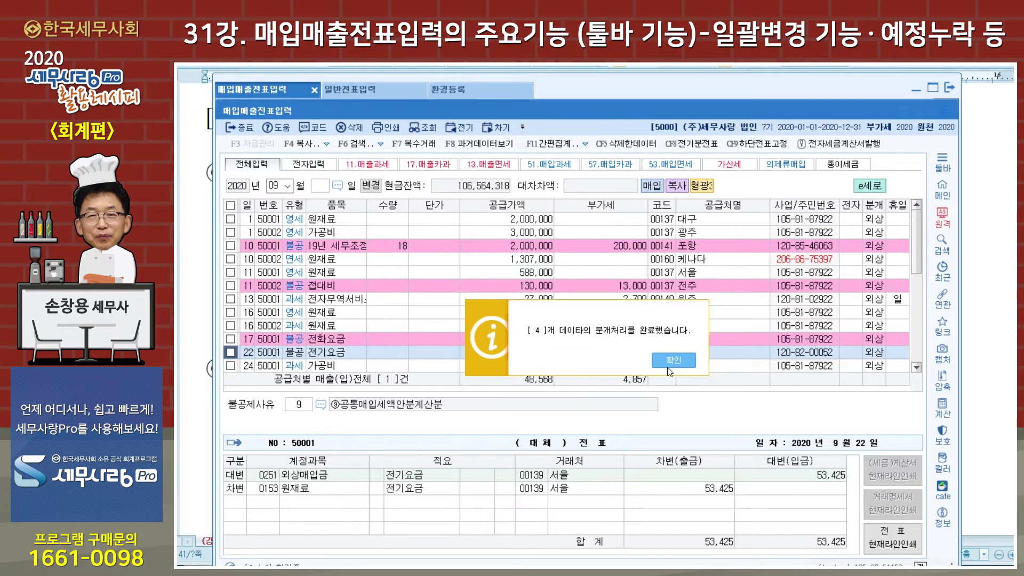
click(666, 367)
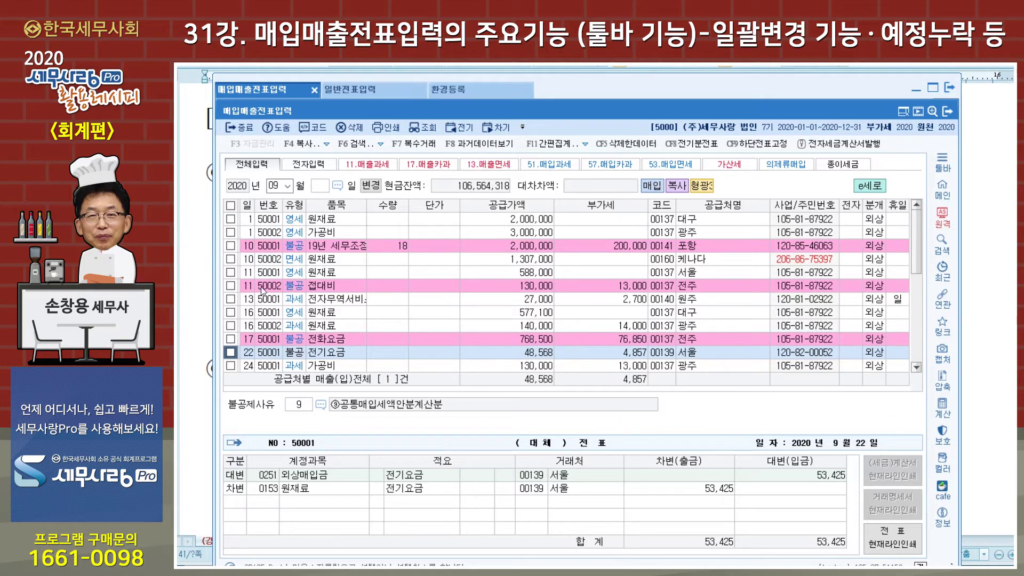
- Set the 불공제사유 of the 접대비 entry on the 11th to 4, 접대비 및 이와 유사한 비용 관련, and check the other entries
click(315, 286)
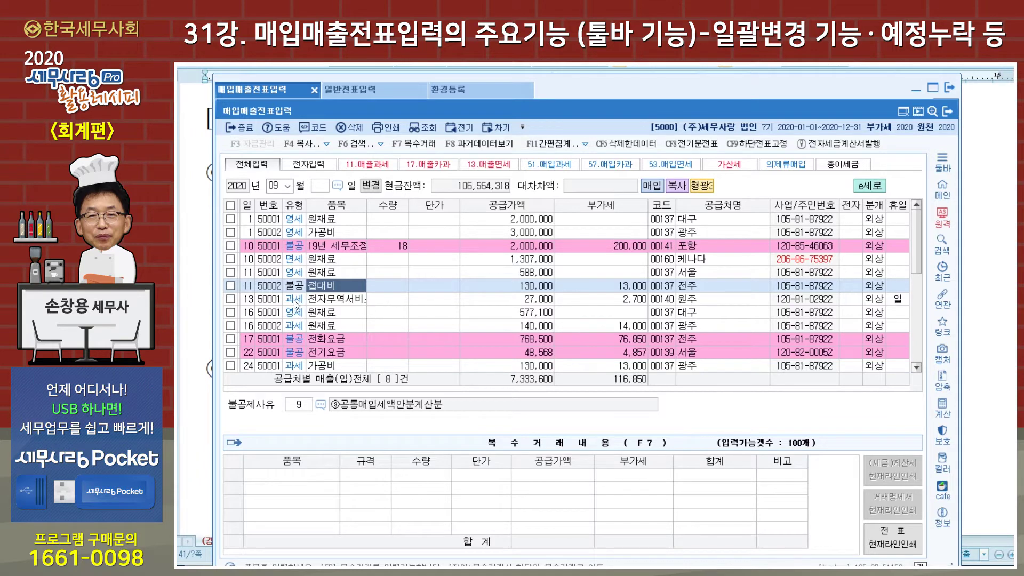
click(295, 288)
click(320, 404)
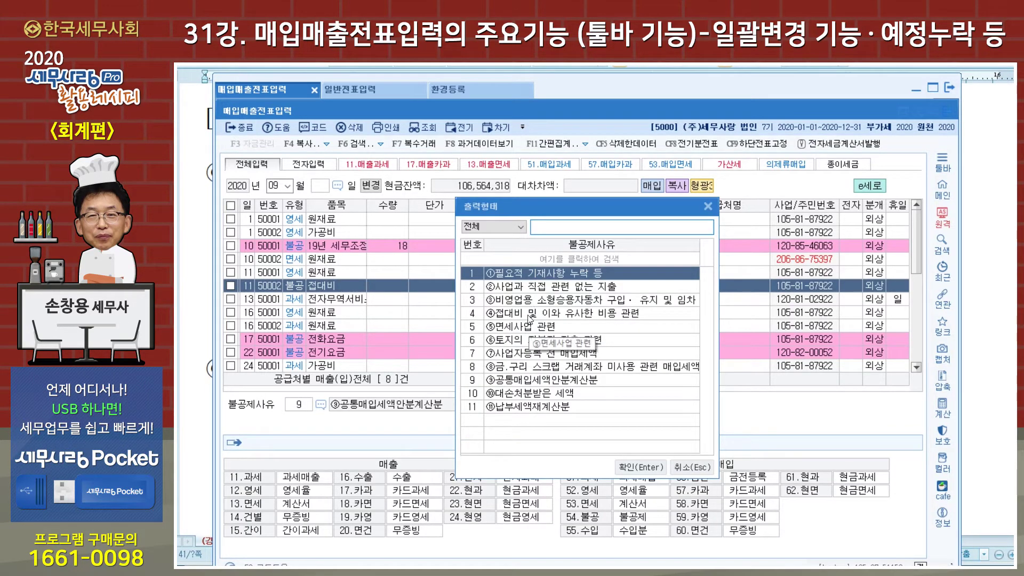
click(526, 314)
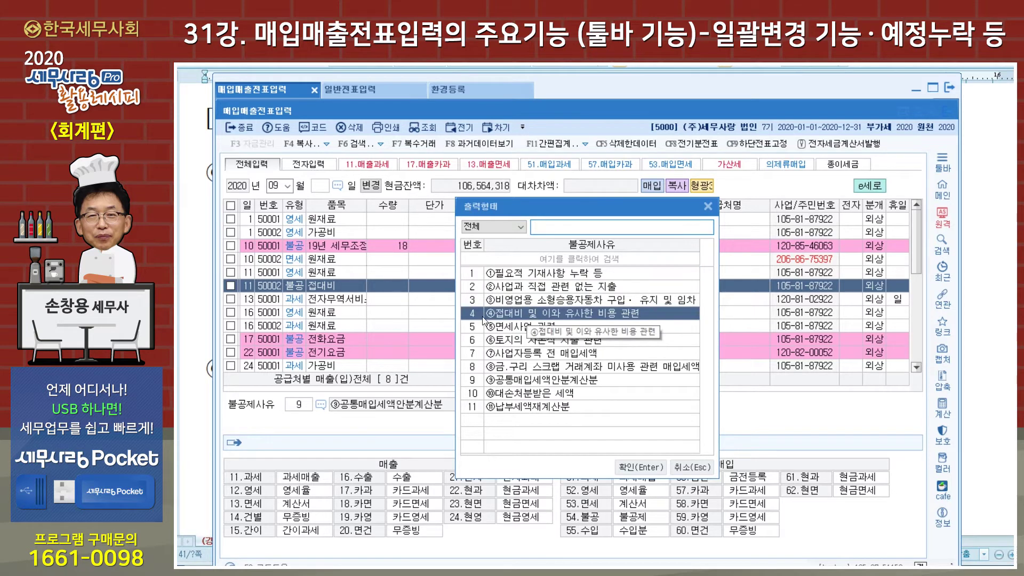
click(626, 468)
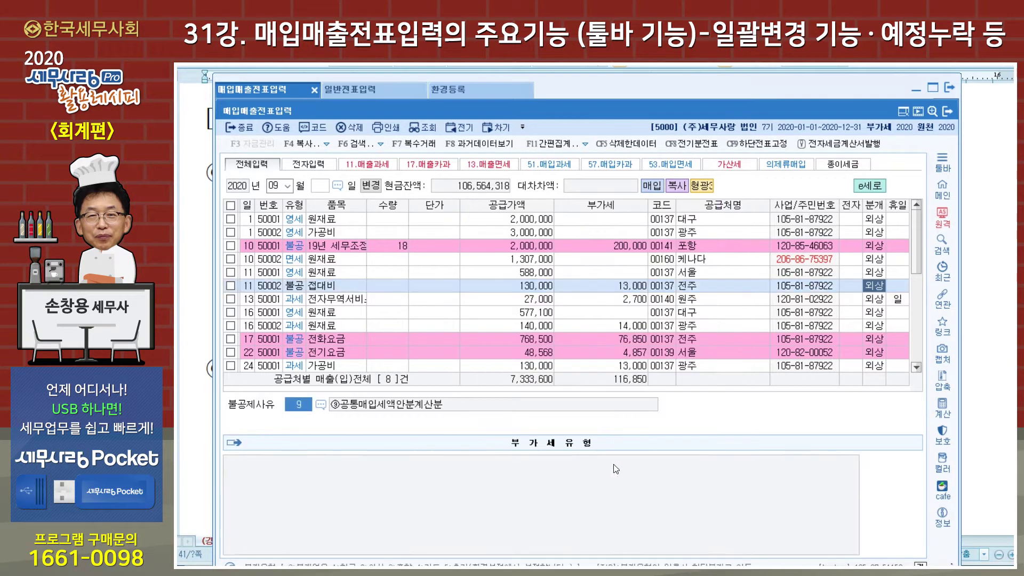
click(332, 351)
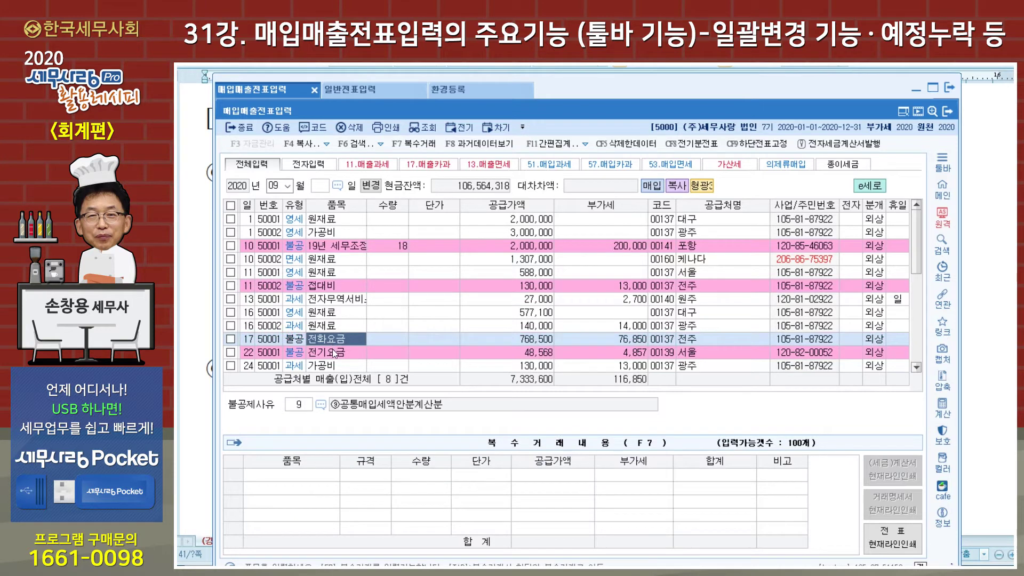
click(336, 247)
click(328, 285)
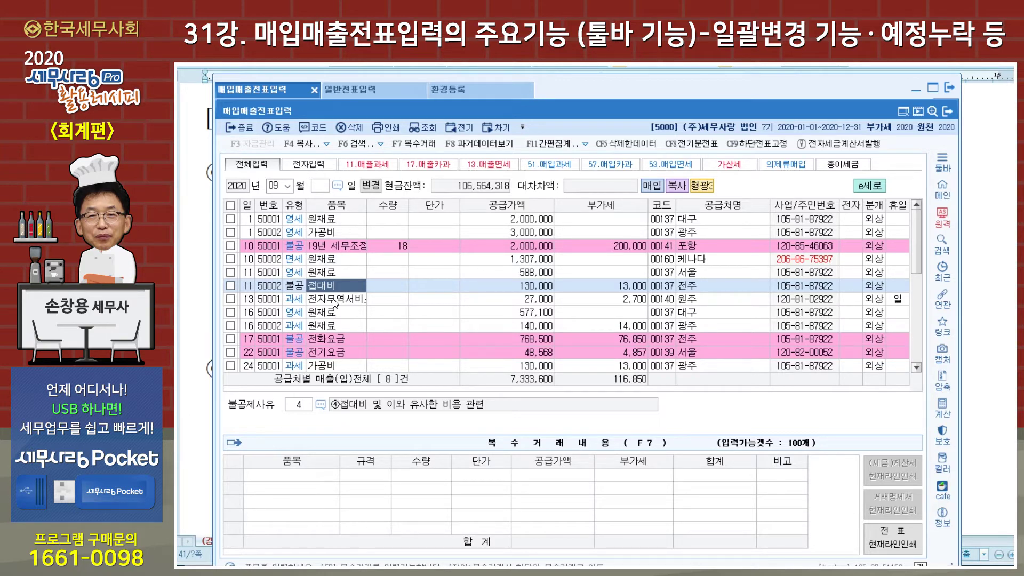
click(344, 272)
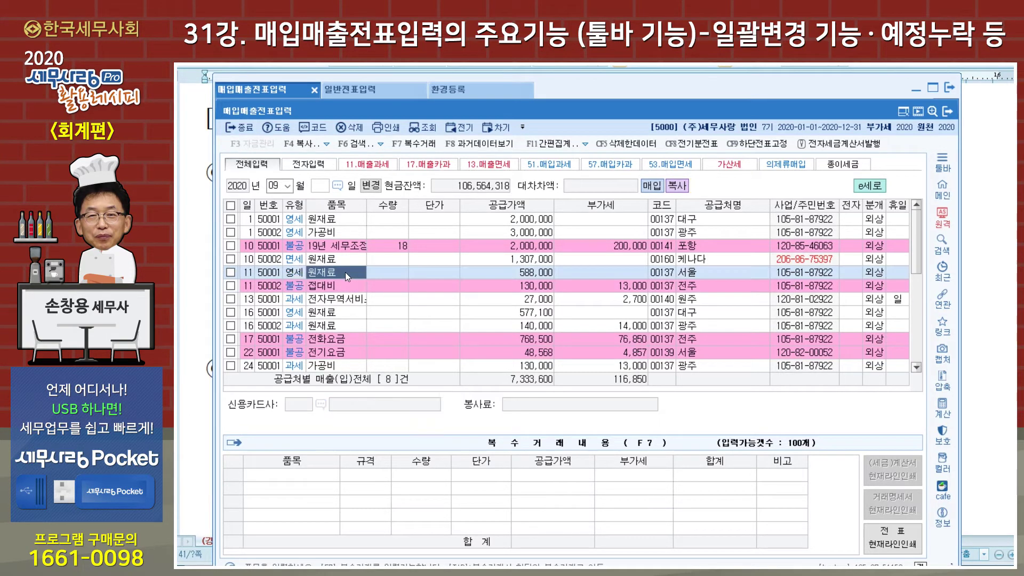
- Use 전자일괄변경 to switch 전자 to 여 for both entries on the 1st, 면세 원재료 (10th) and 영세 원재료 (11th)
click(231, 220)
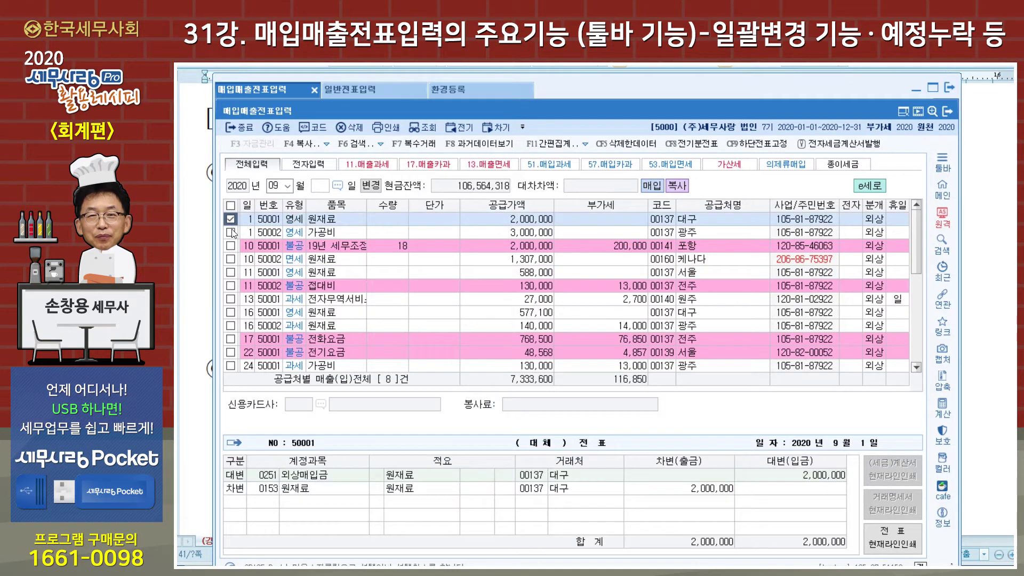
click(231, 232)
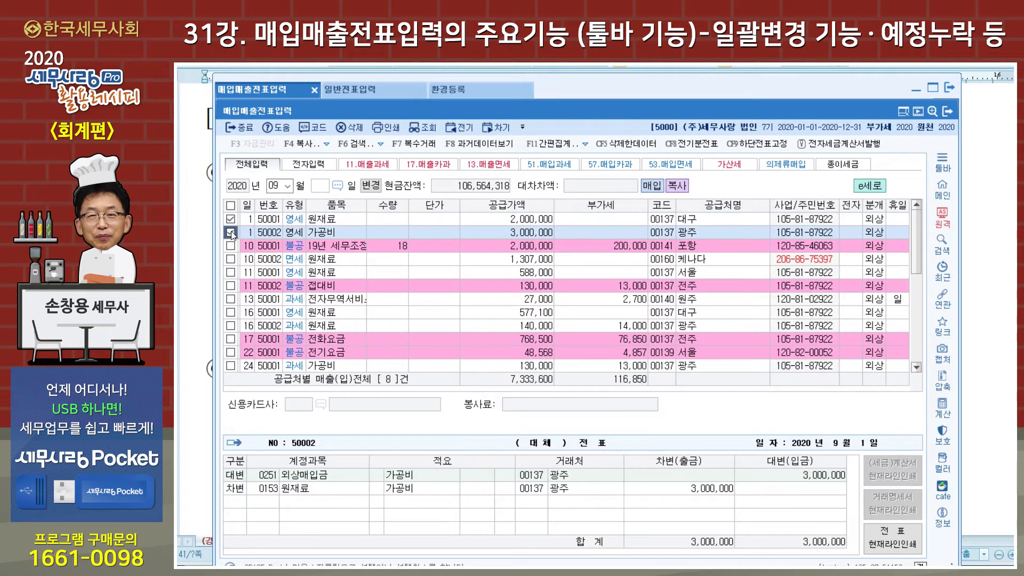
click(230, 260)
click(230, 273)
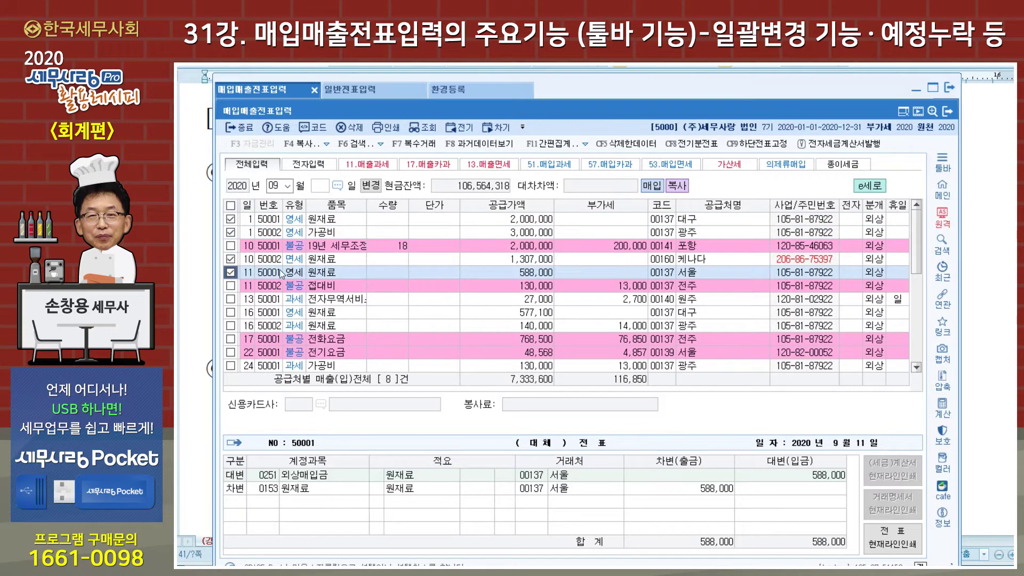
click(327, 146)
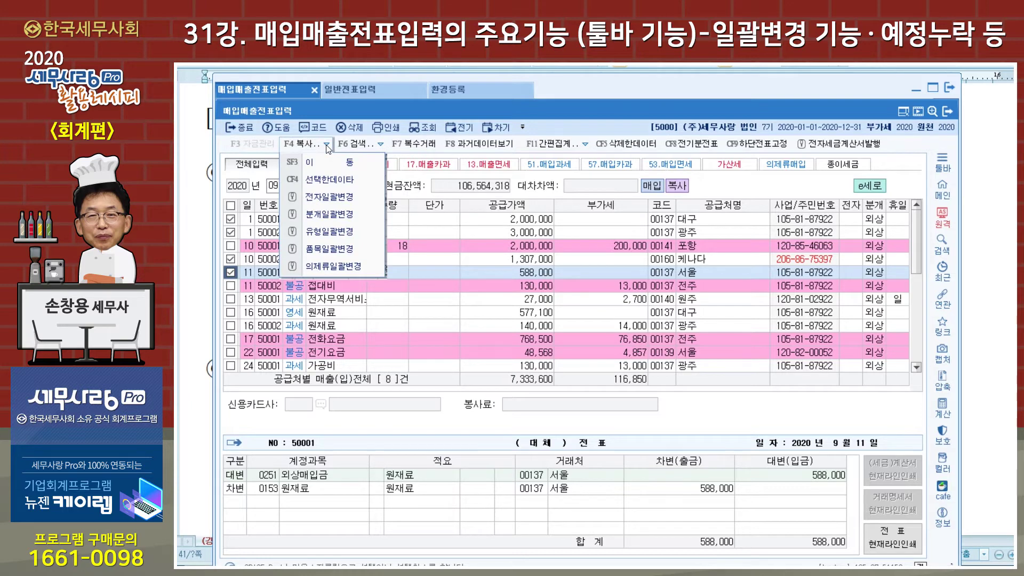
click(331, 197)
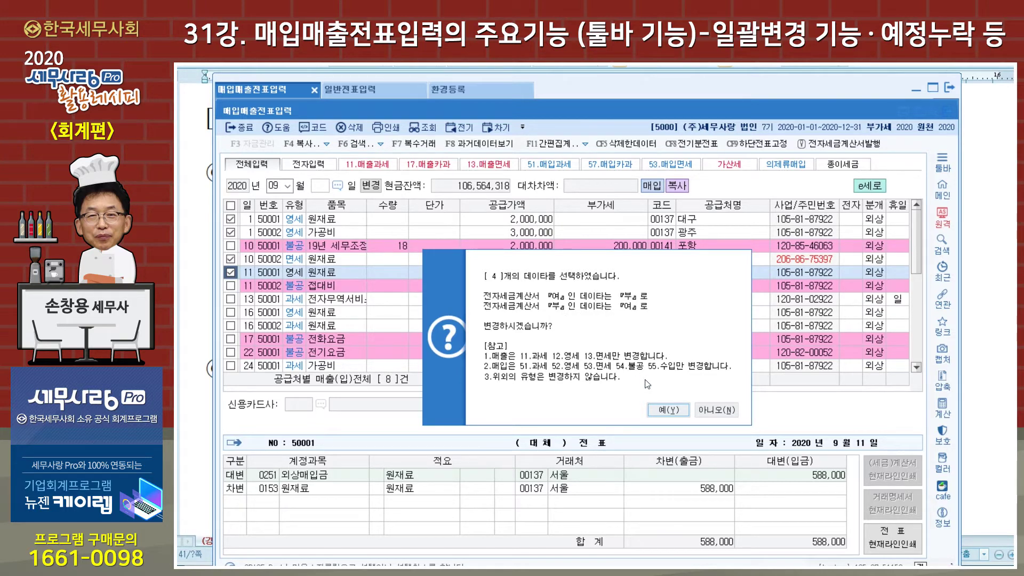
click(661, 411)
click(691, 361)
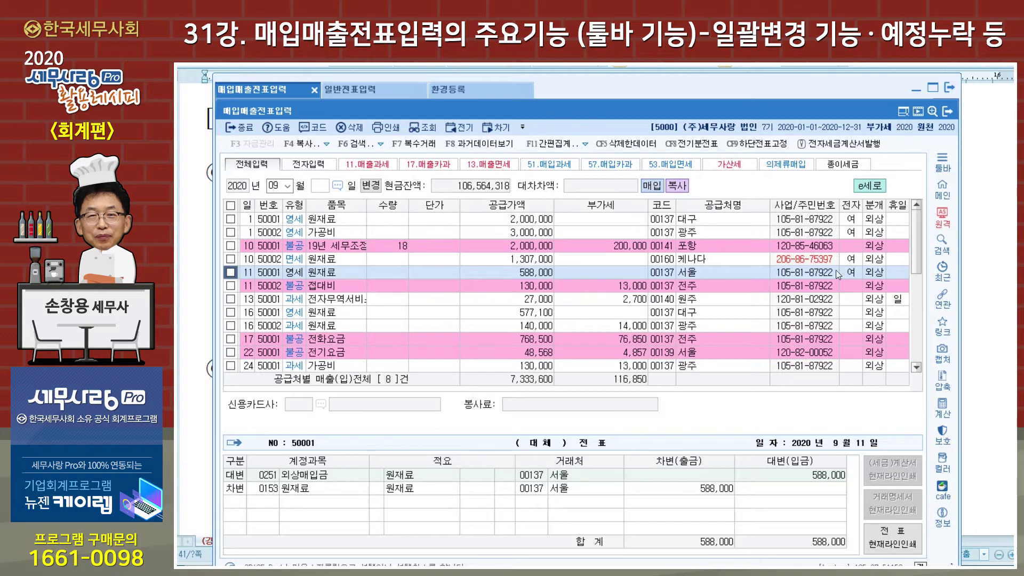
- Mark both entries on the 1st, 면세 원재료 (10th) and 영세 원재료 (11th), and run 분개일괄변경 to 1.현금
click(230, 218)
click(230, 232)
click(230, 259)
click(230, 272)
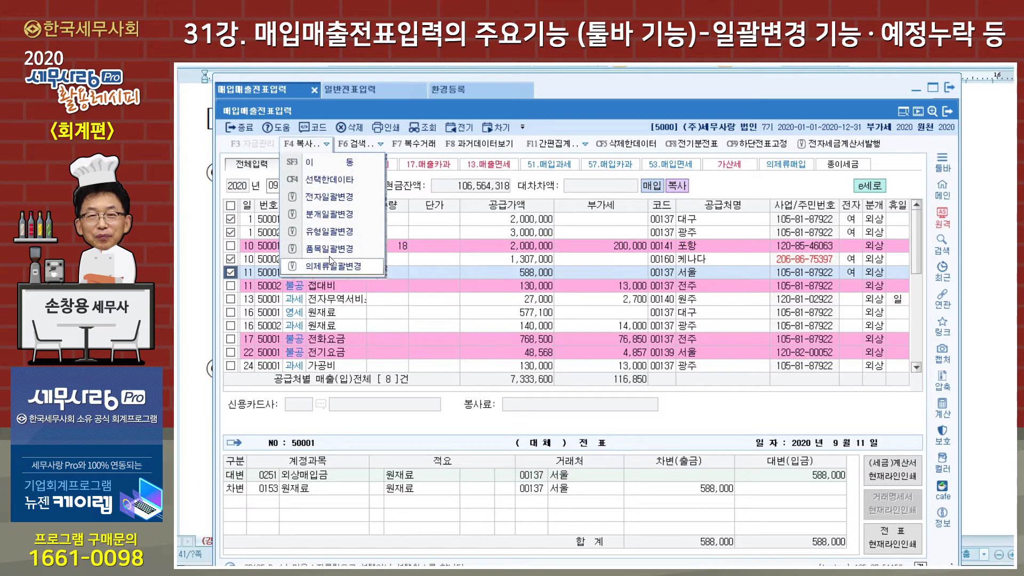
click(332, 215)
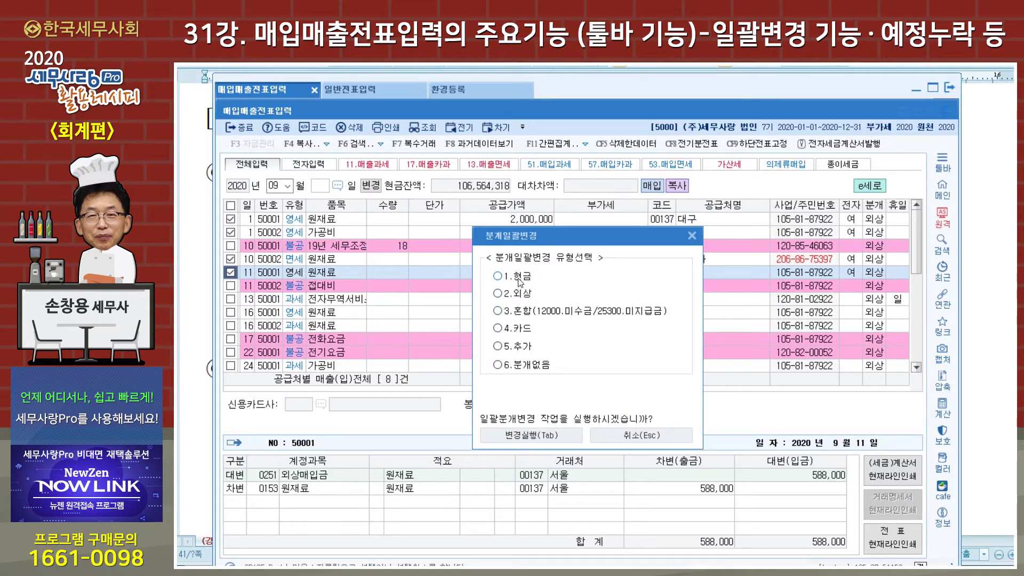
click(534, 436)
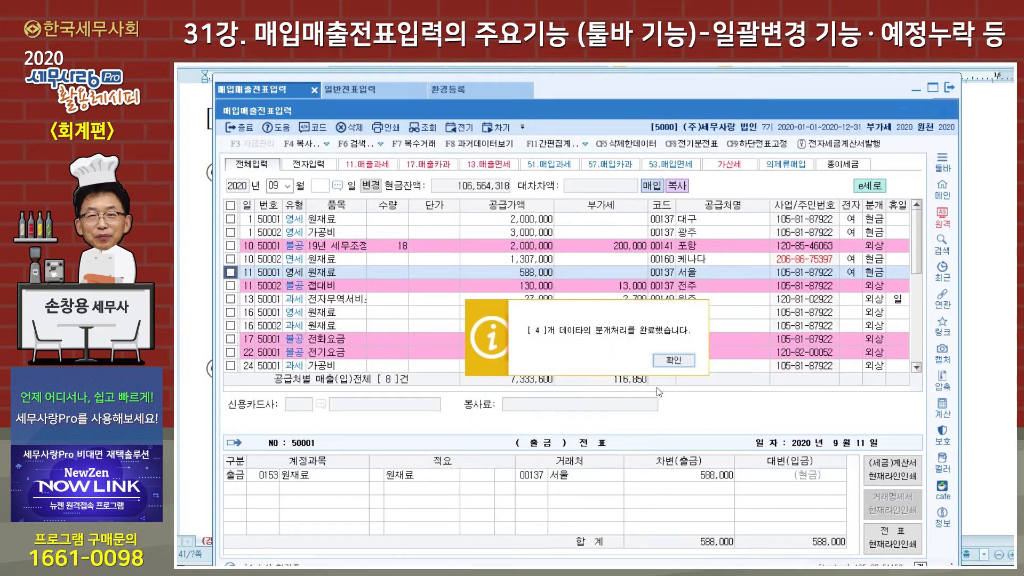
key(Return)
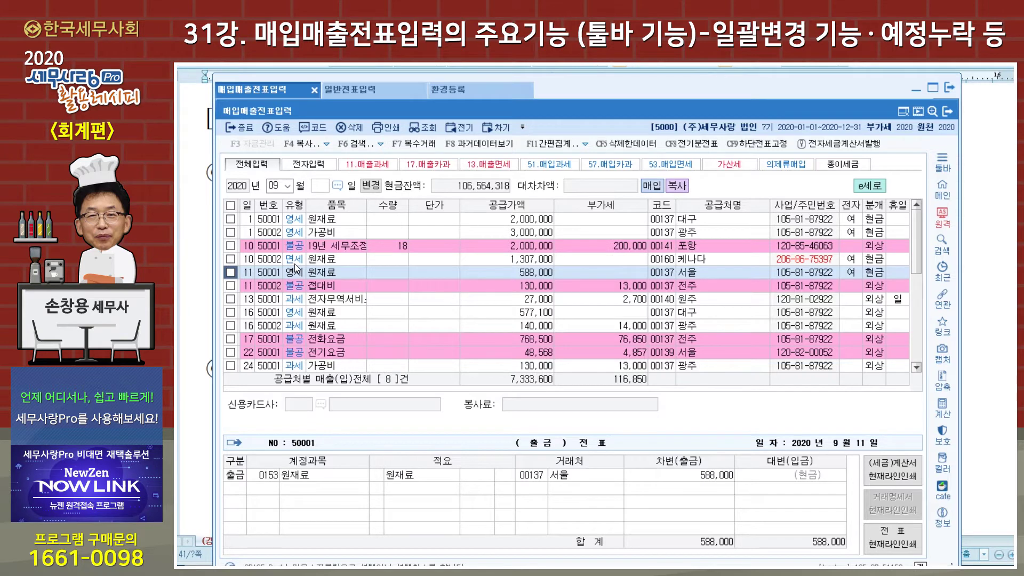
- Mark the highlighted 면세 entries on the 30th: 쌀, 김치외, 닭고기외, 한우외 and 야채 청과
scroll(294, 263, down, 3)
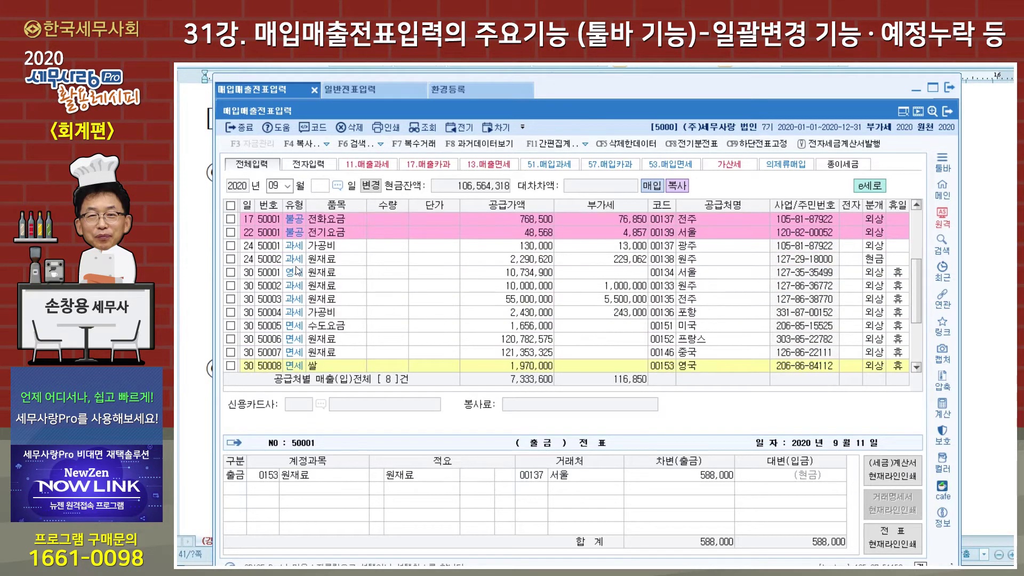
scroll(297, 271, down, 2)
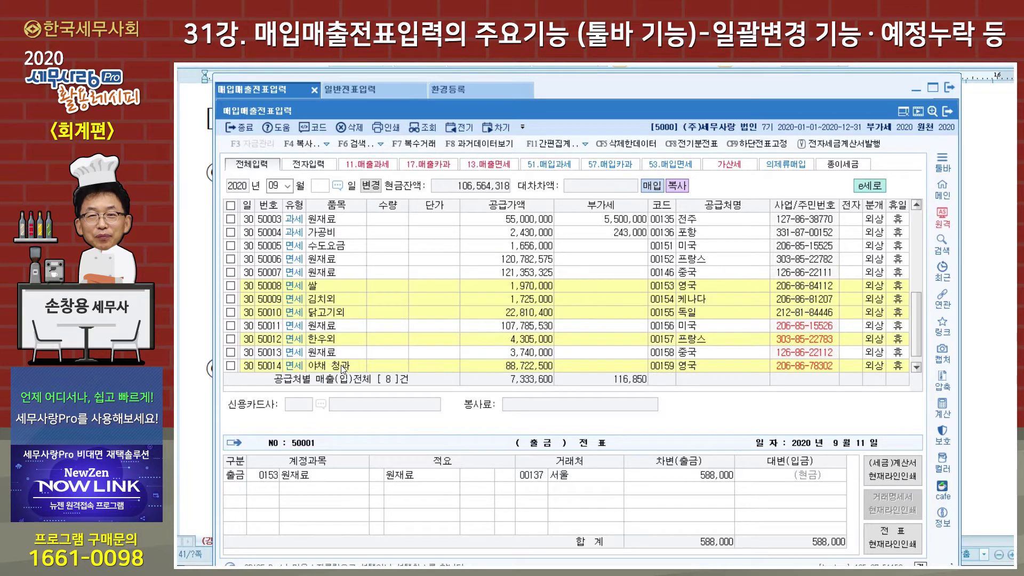
click(231, 365)
click(231, 339)
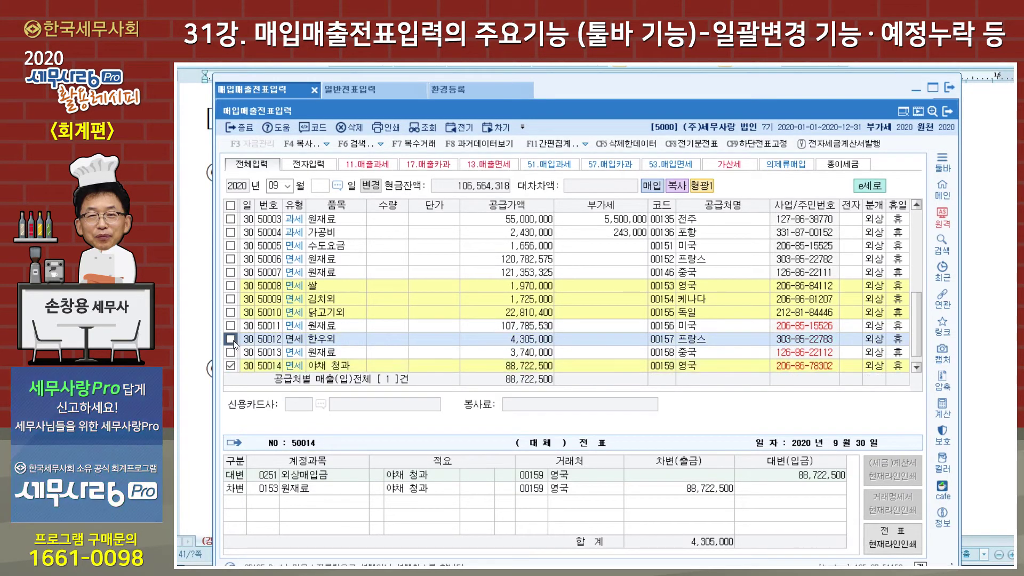
click(231, 312)
click(231, 299)
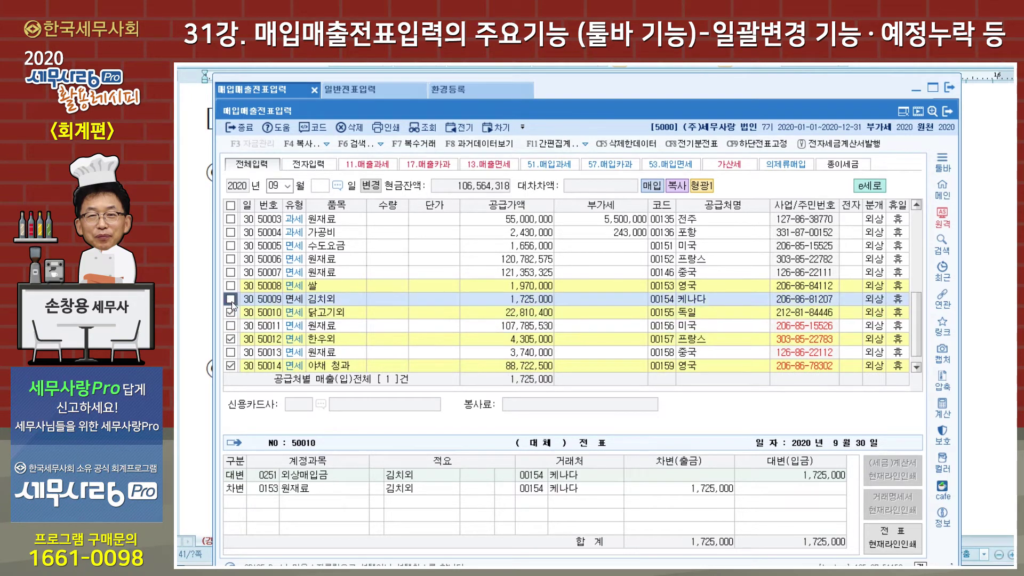
click(231, 287)
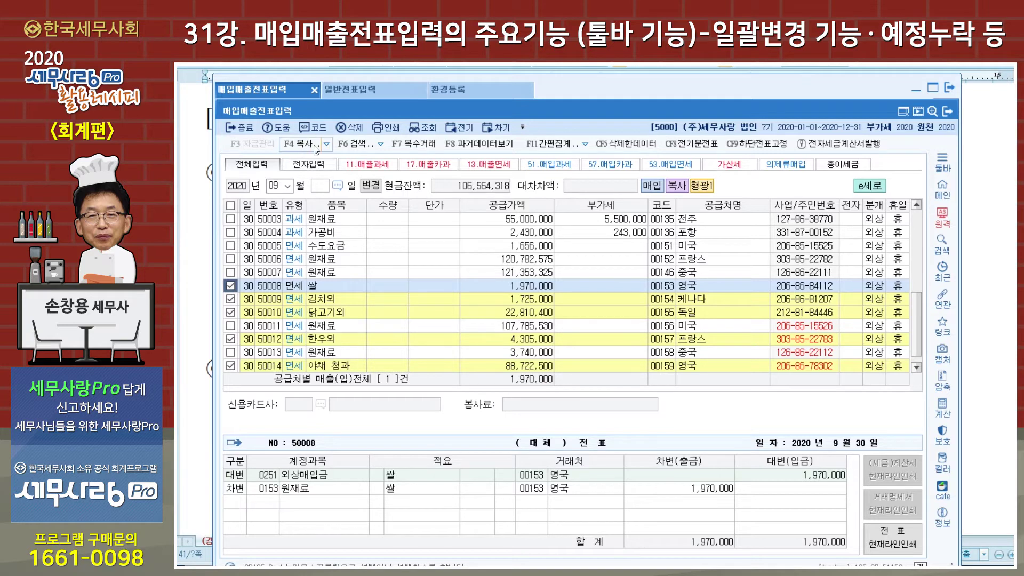
- Run 의제류일괄변경 on the marked entries with 1:의제매입 and 공제세율 4/104, checking the rate against 환경등록
click(327, 144)
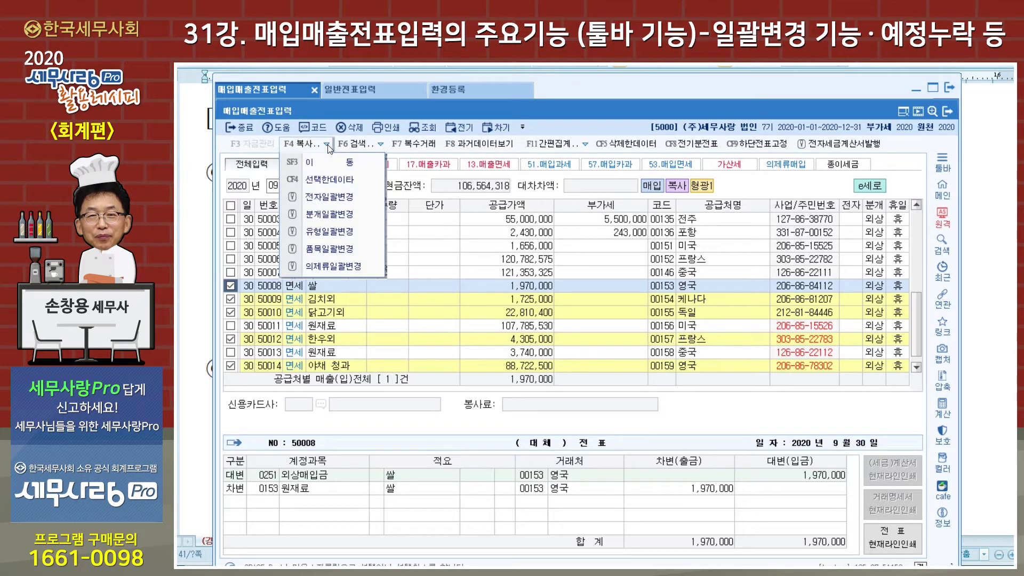
click(331, 266)
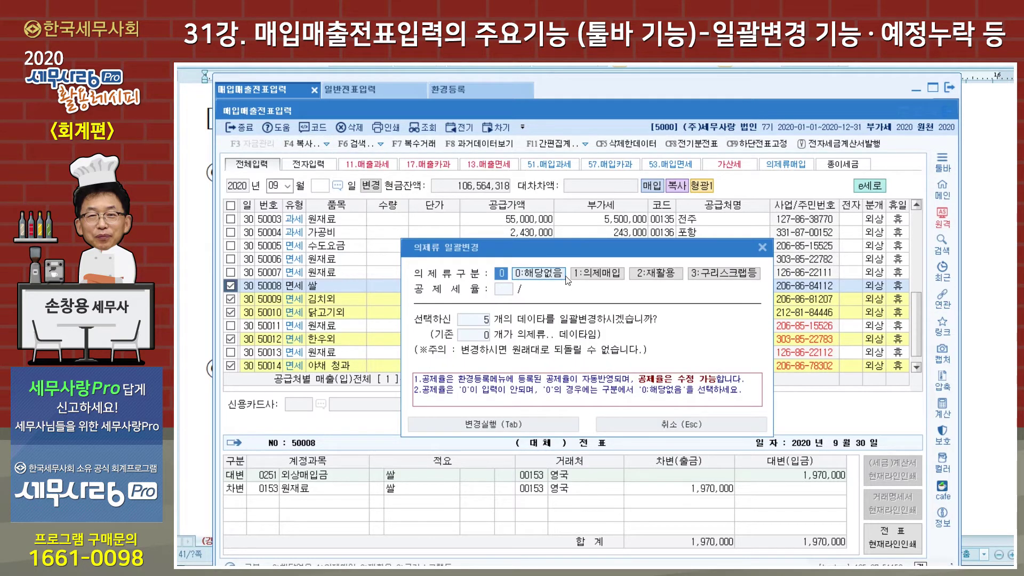
click(589, 275)
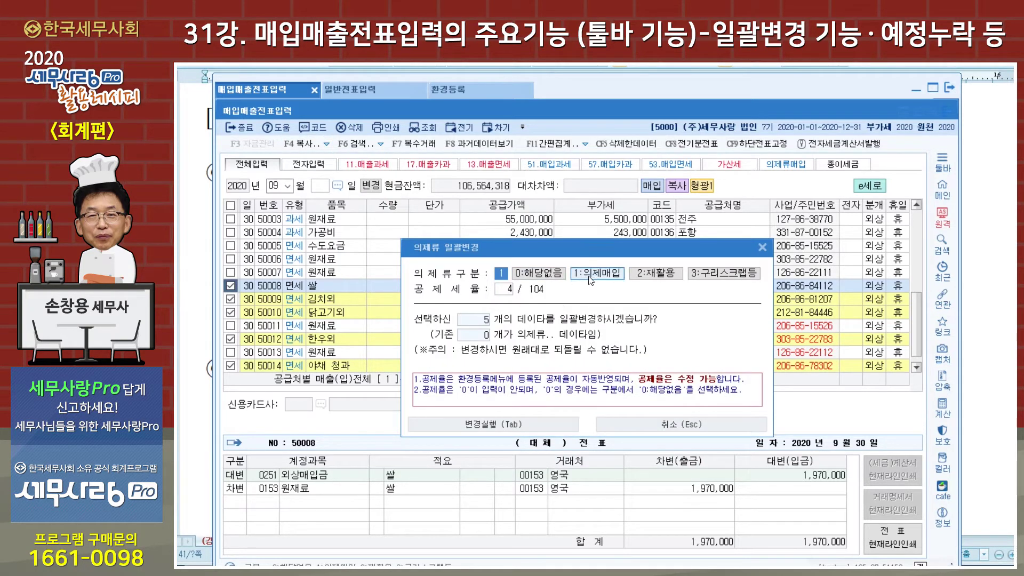
click(511, 295)
click(472, 92)
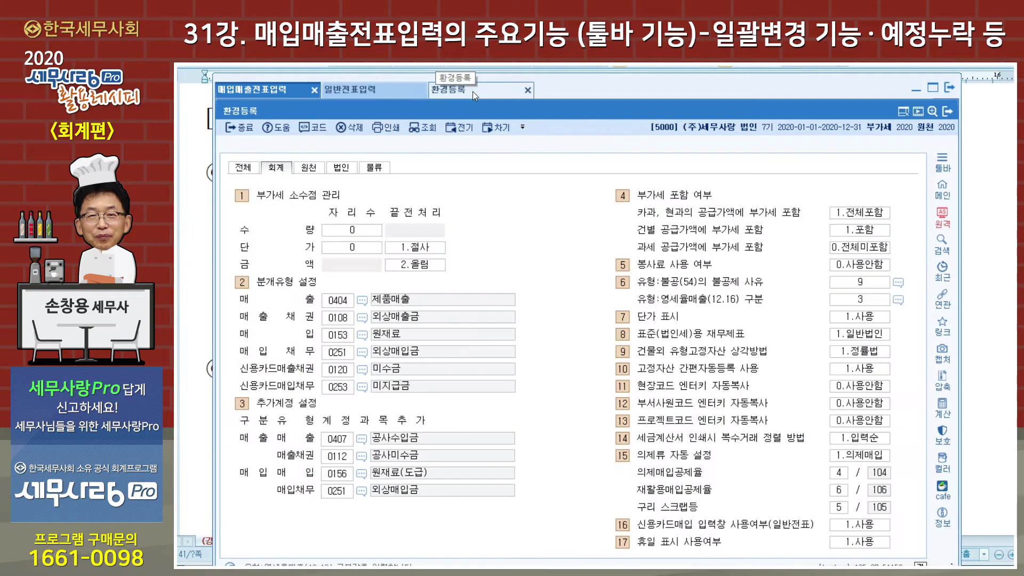
click(294, 91)
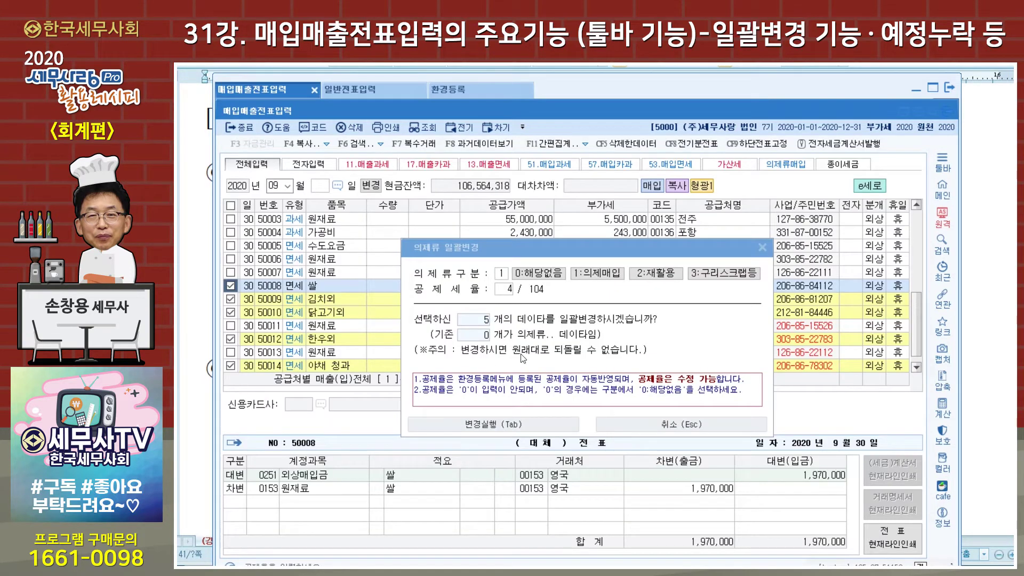
click(536, 425)
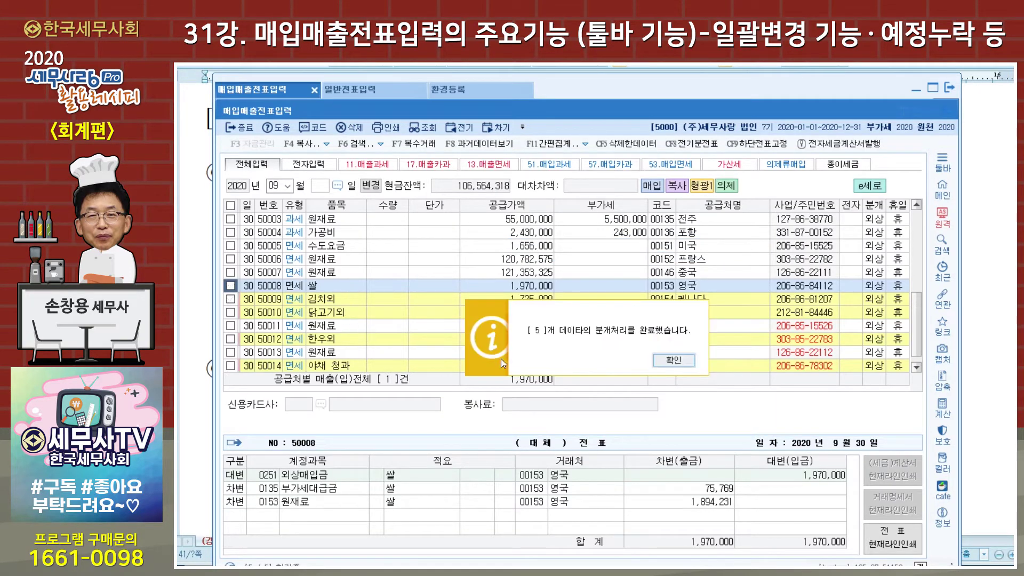
click(666, 362)
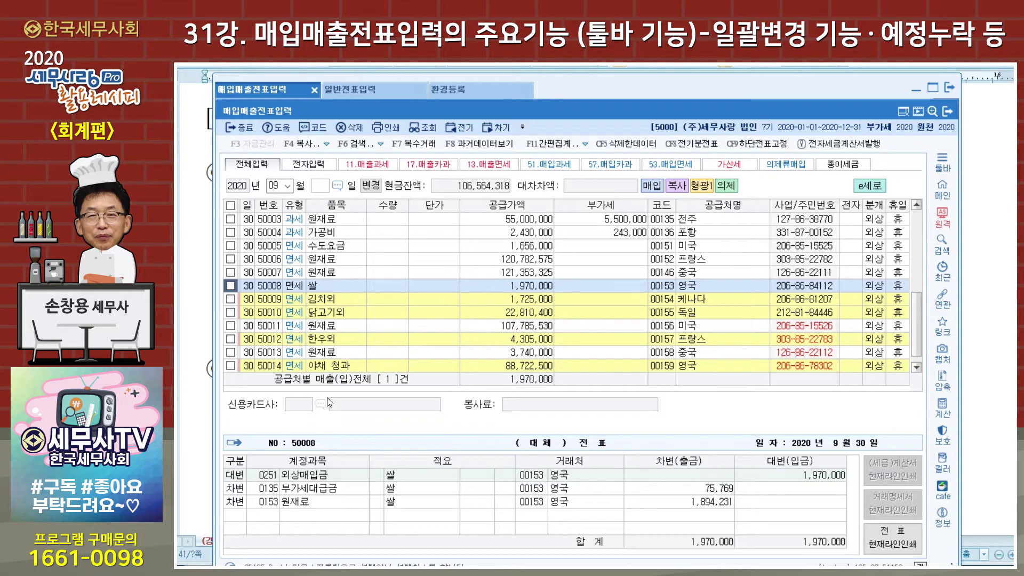
- Compare the journal lines of the 쌀 entry (50008) with those of the unchanged 원재료 entry 50011
click(313, 286)
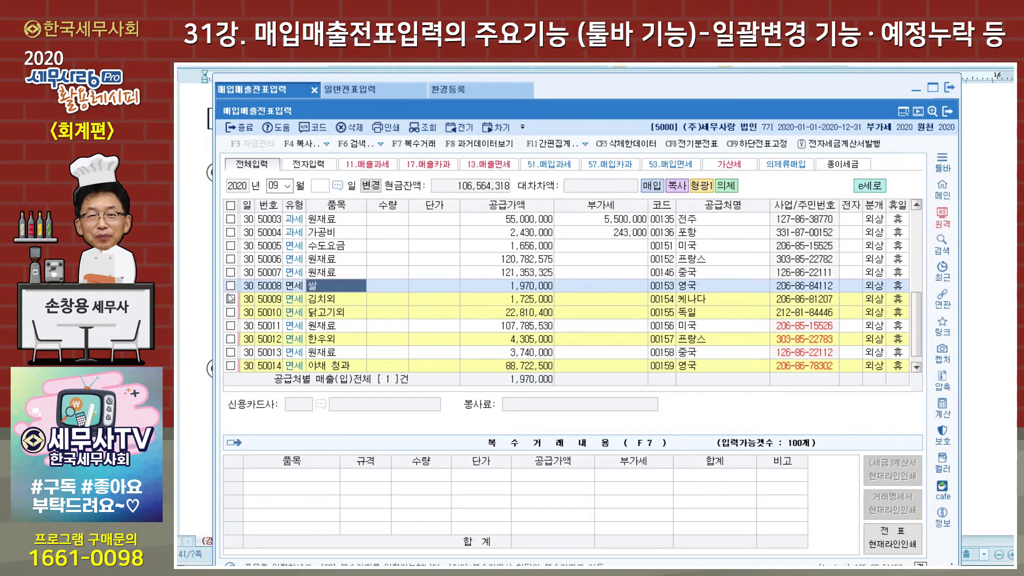
click(879, 286)
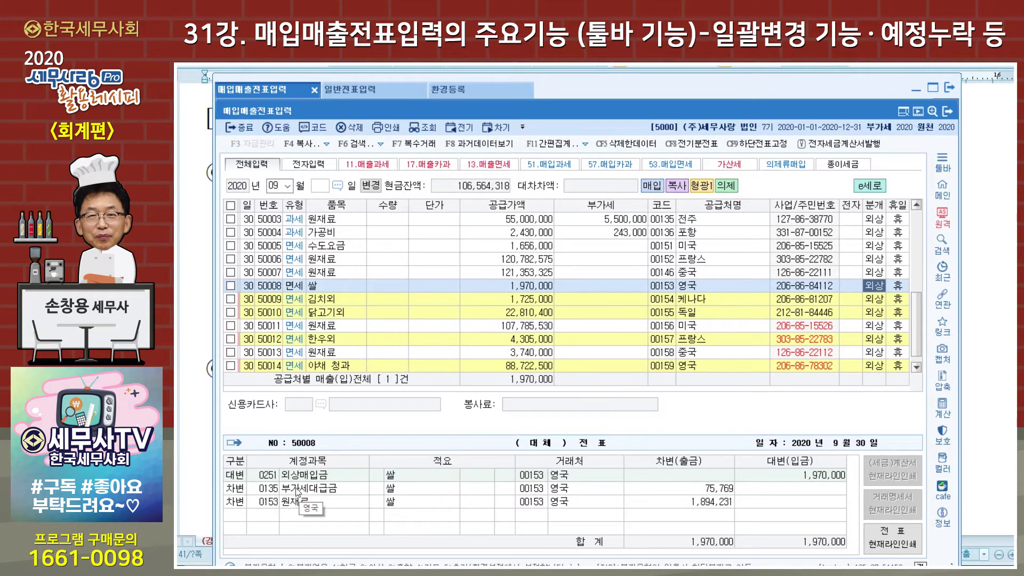
click(320, 327)
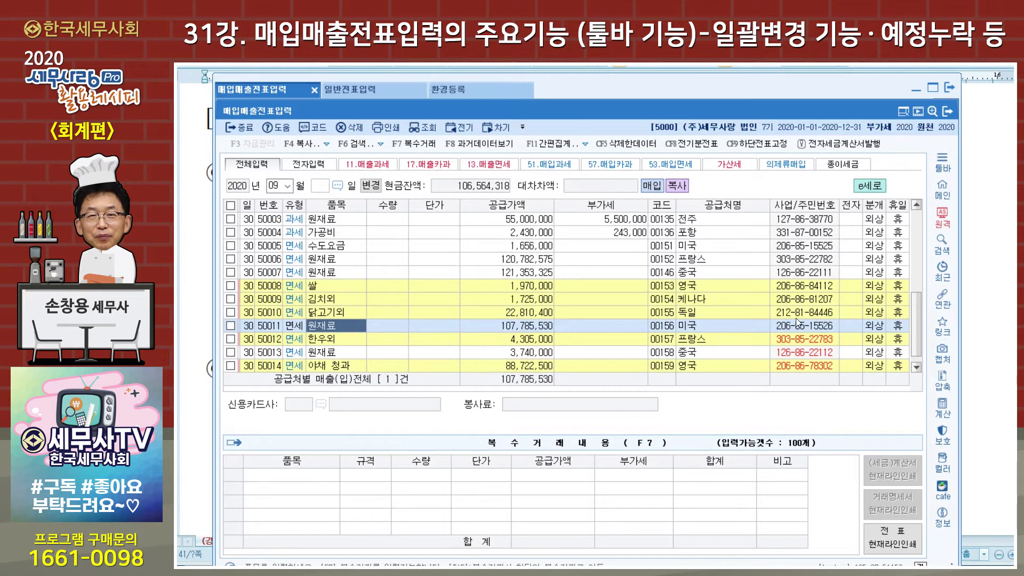
click(875, 327)
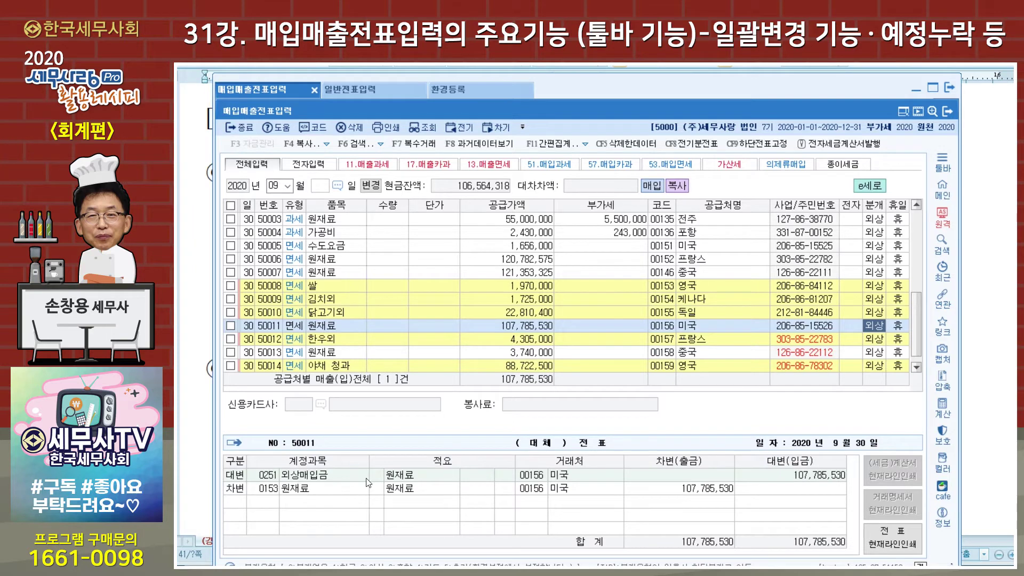
click(878, 286)
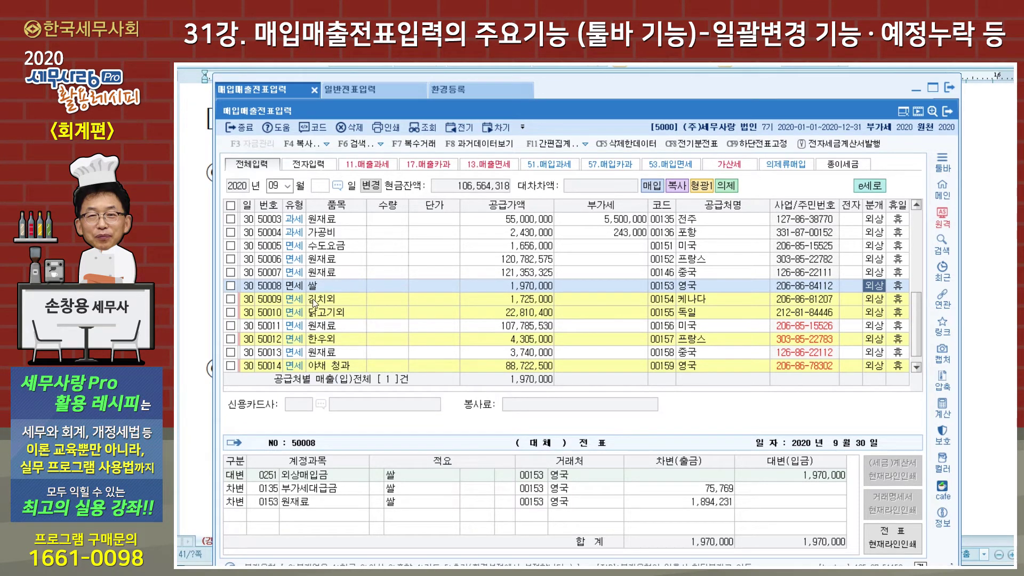
click(320, 259)
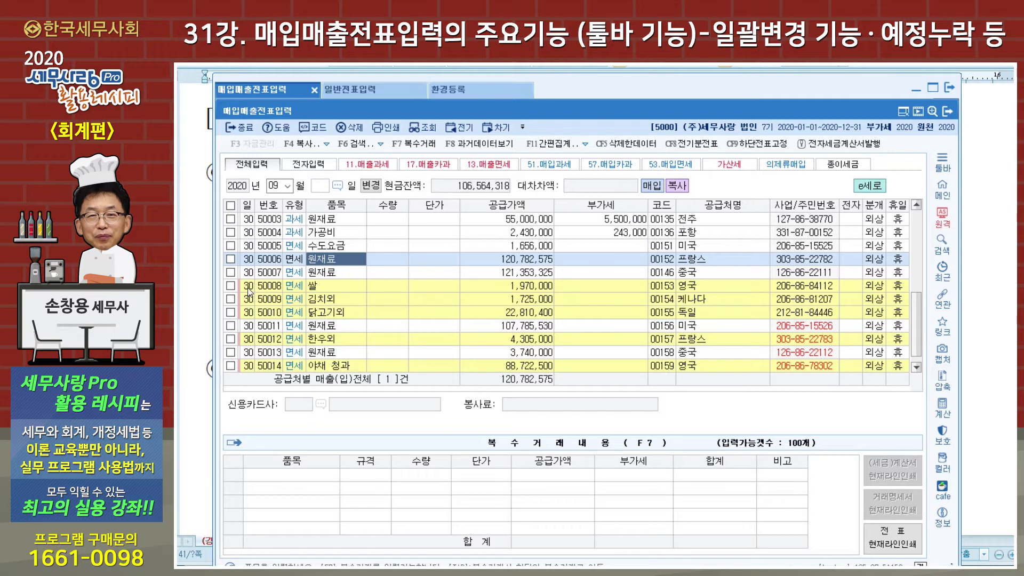
click(248, 286)
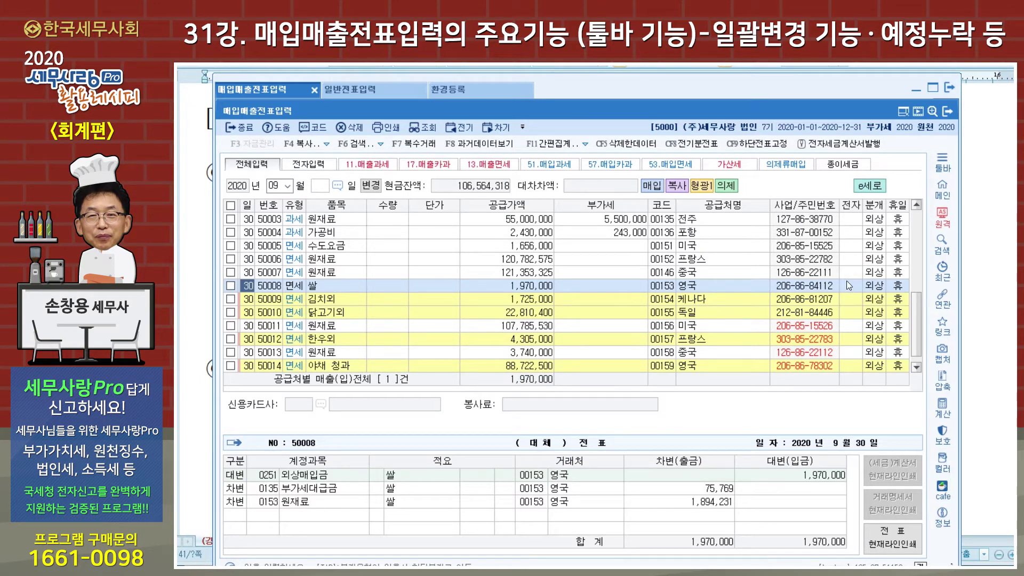
- Mark 쌀, 김치외, 닭고기외, 한우외 and 야채 청과 on the 30th and switch their 전자 status to 여 with 전자일괄변경
click(231, 286)
click(231, 298)
click(229, 311)
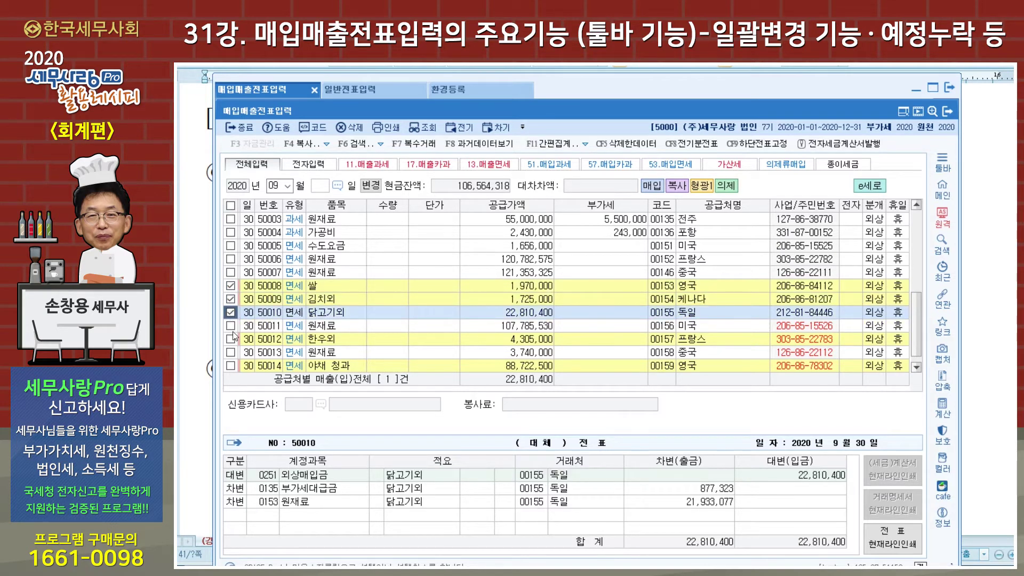
click(231, 339)
click(230, 366)
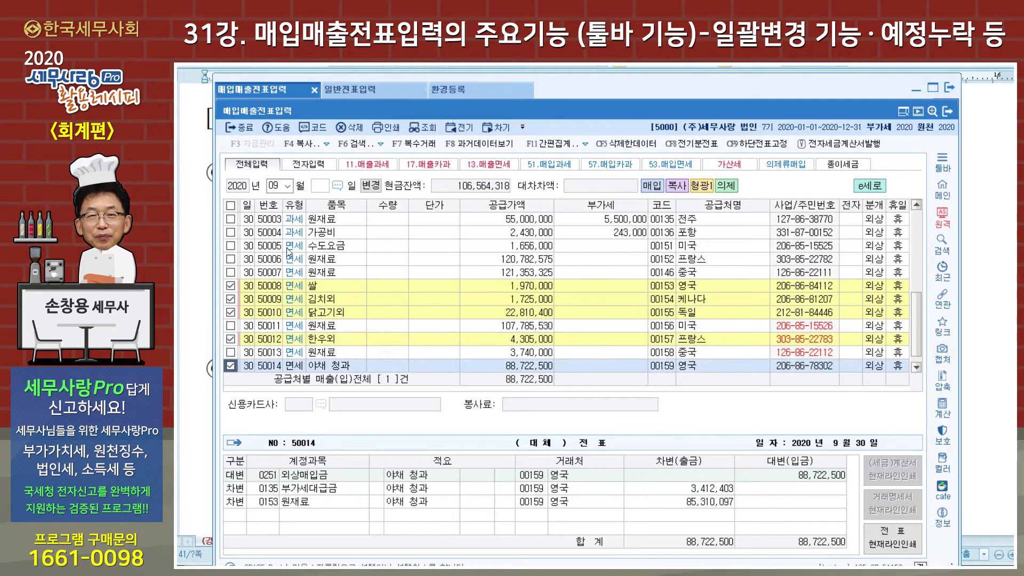
click(327, 144)
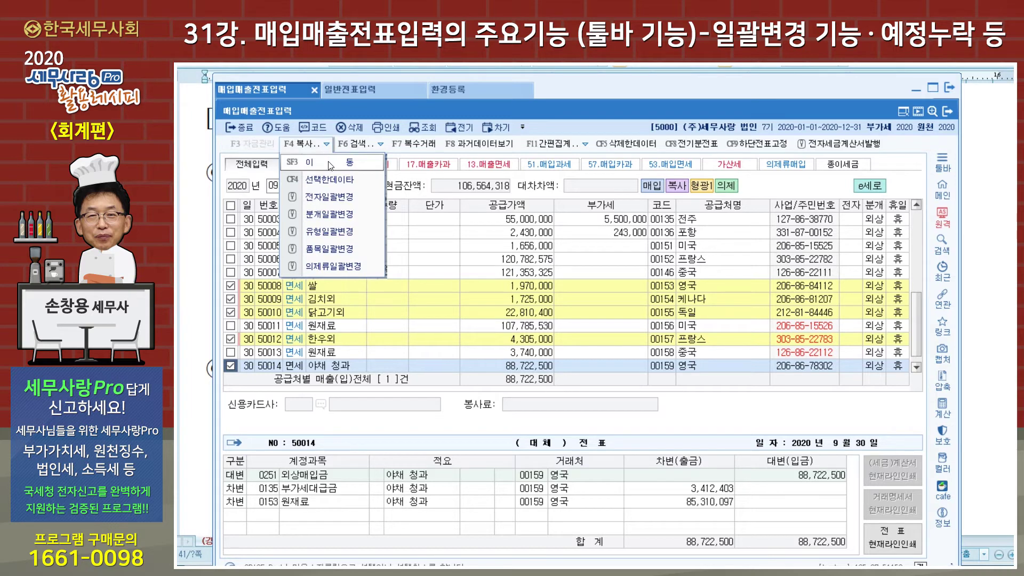
click(329, 197)
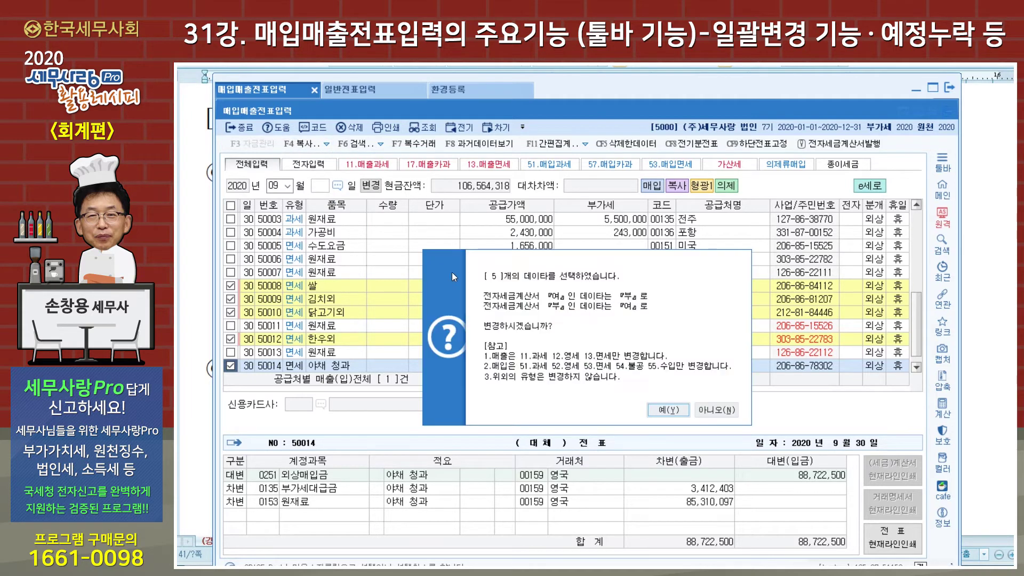
click(668, 409)
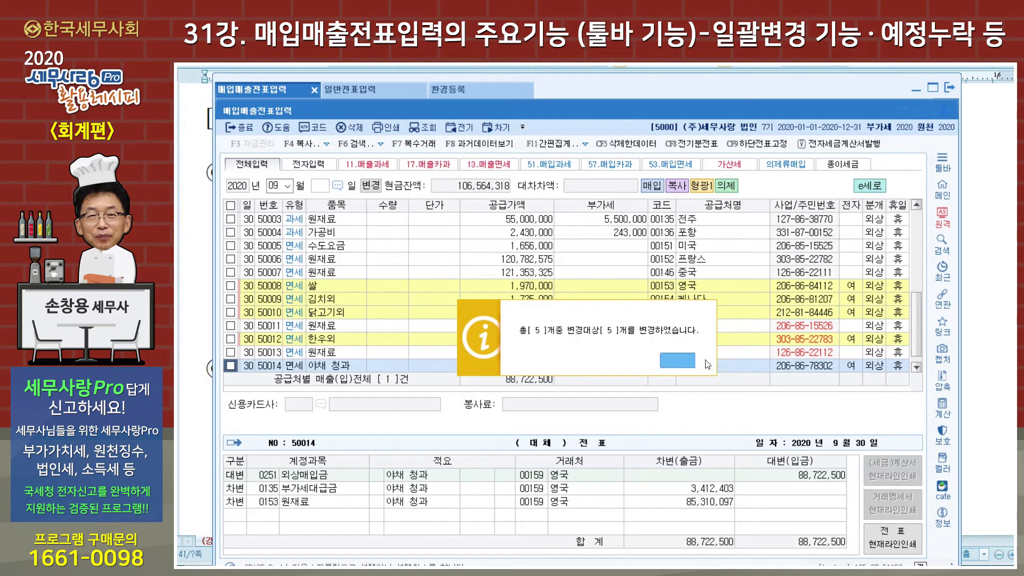
click(698, 361)
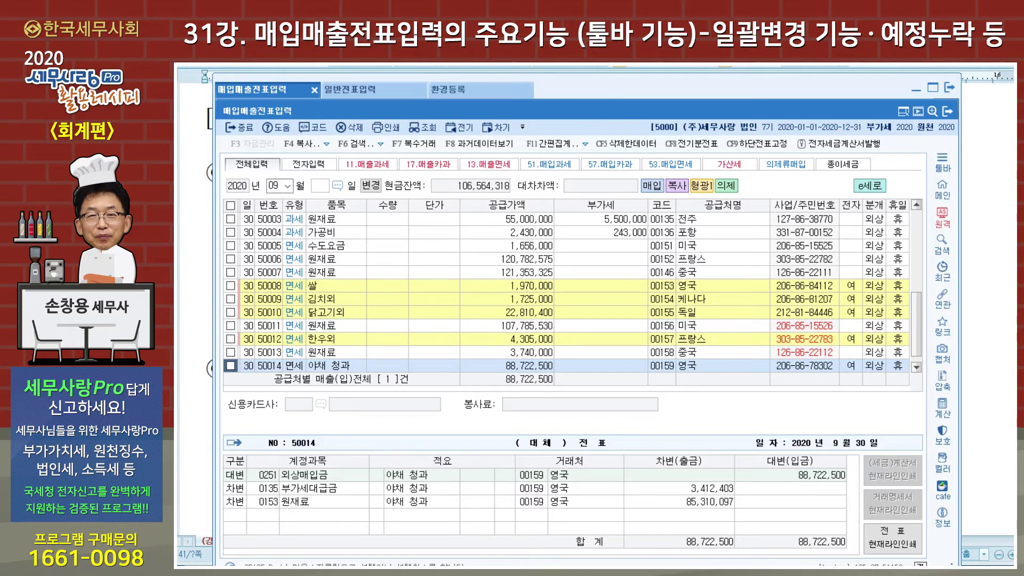
key(alt+Tab)
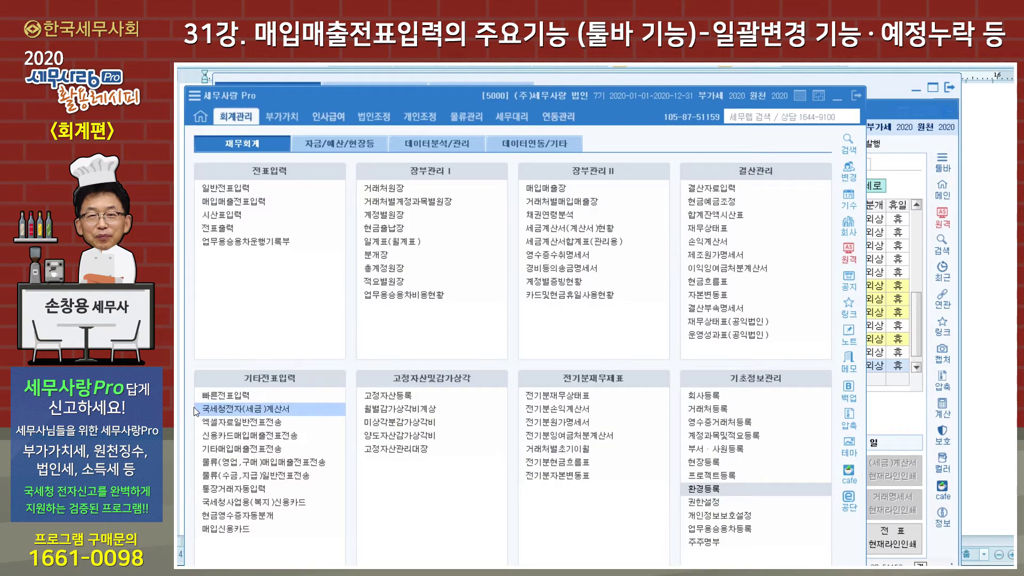
click(919, 149)
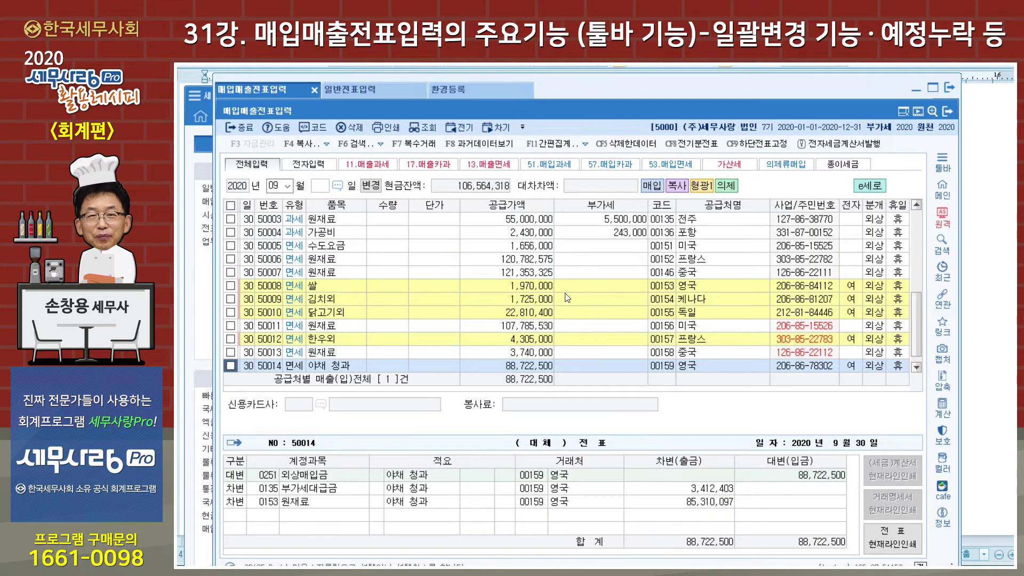
click(328, 145)
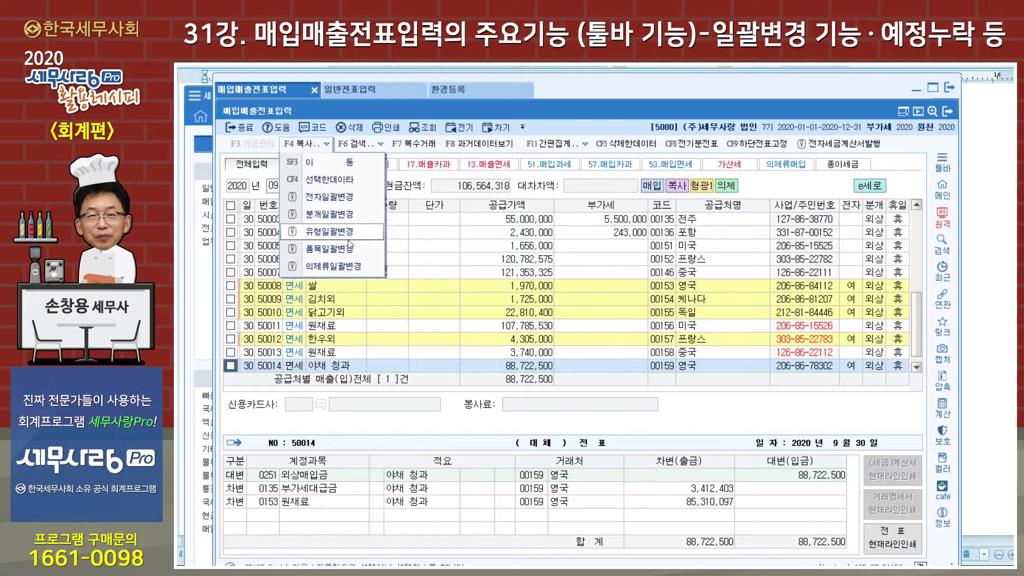
click(970, 182)
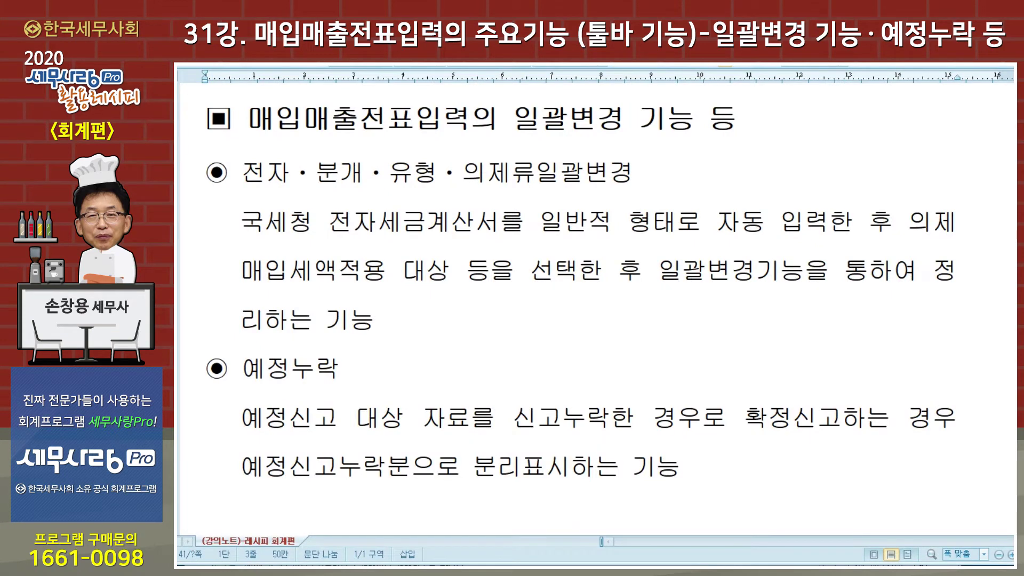
- Switch to 매입매출전표입력 and review the voucher search conditions and the additional search functions under 검색
key(alt+Tab)
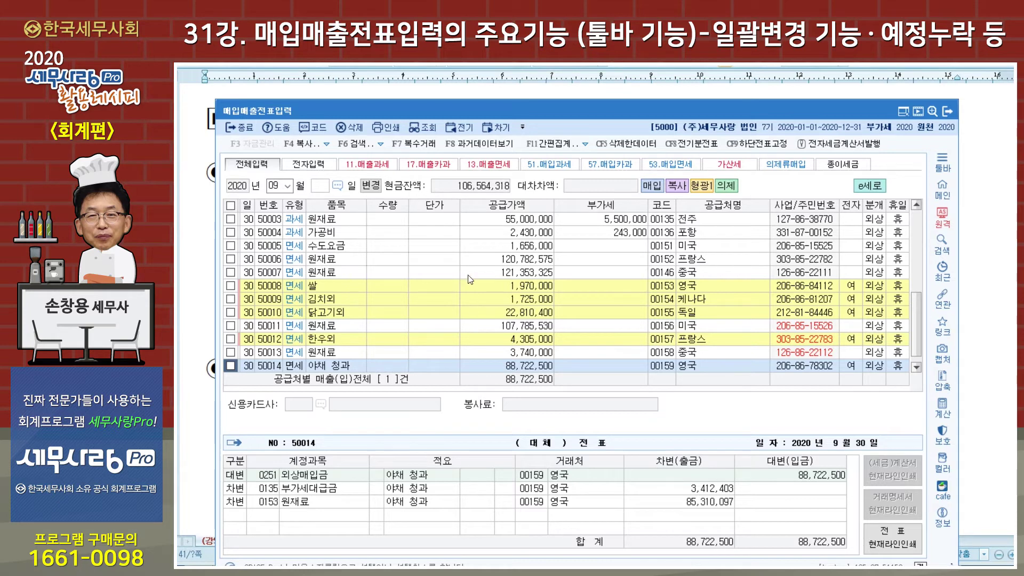
click(363, 145)
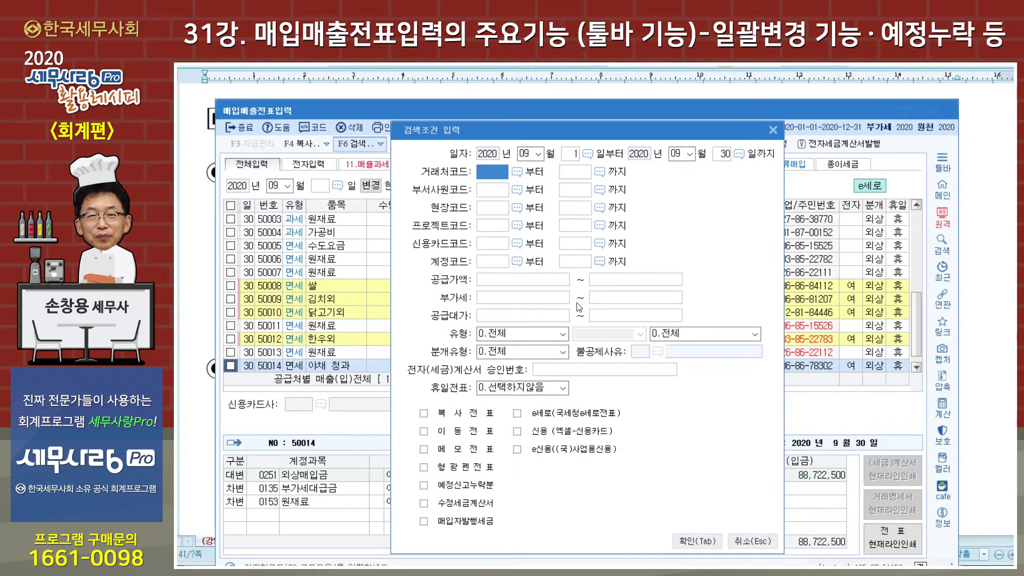
click(773, 129)
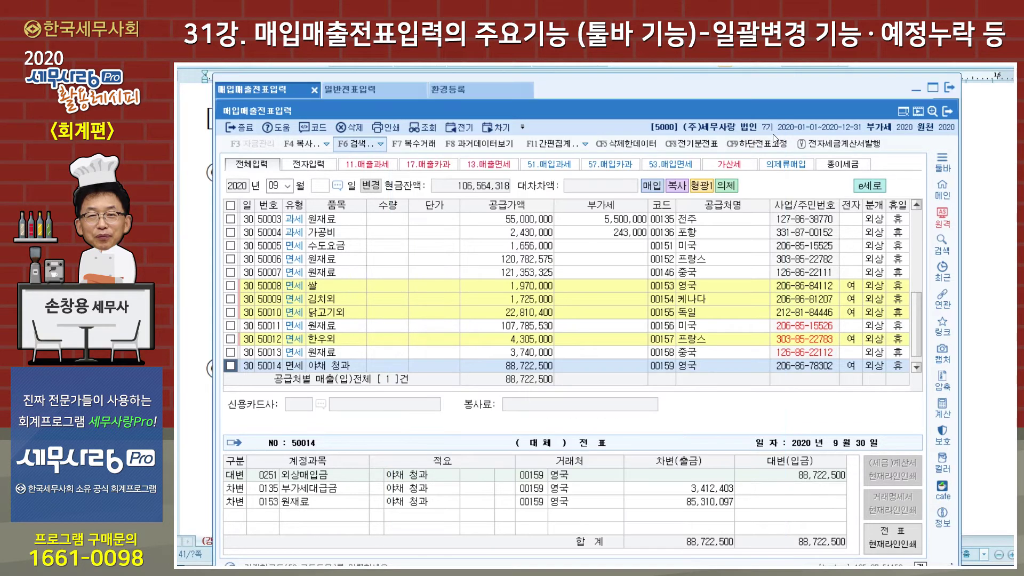
click(381, 144)
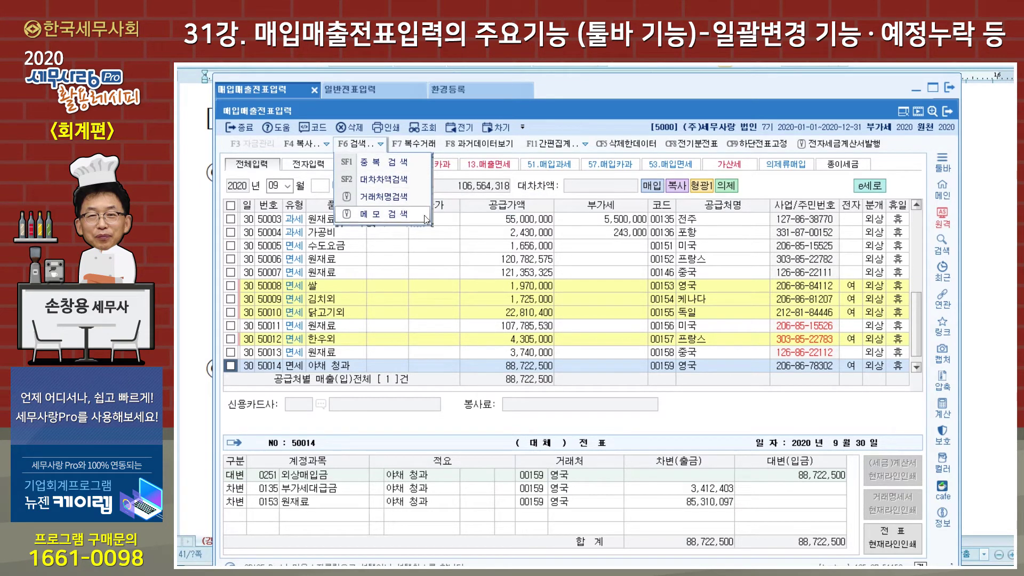
click(461, 247)
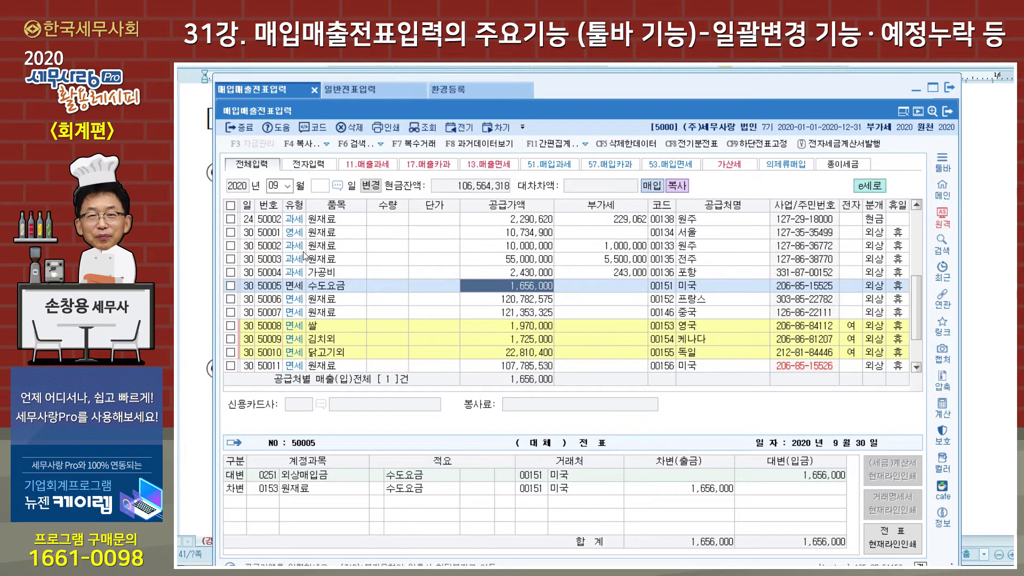
- Mark the 원재료 entry of 원주 (50002) on the 30th and review its past transactions and journal lines with 과거데이터보기
click(231, 246)
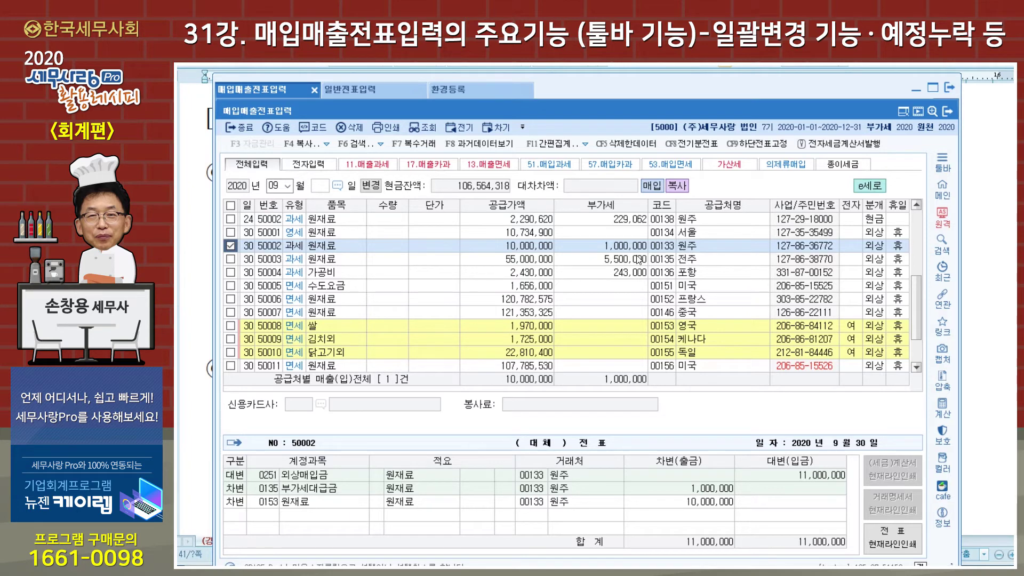
click(478, 145)
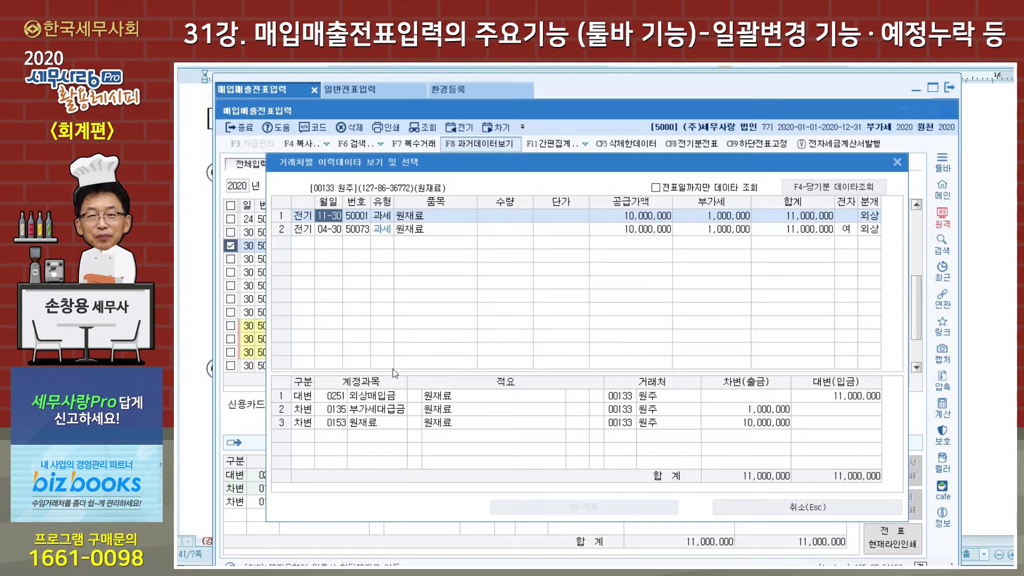
click(365, 233)
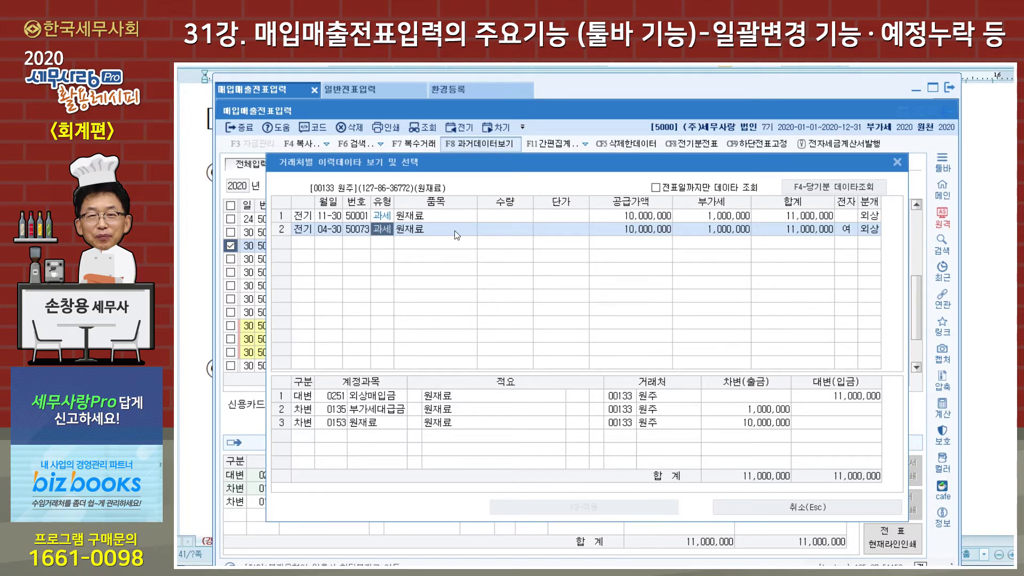
click(394, 426)
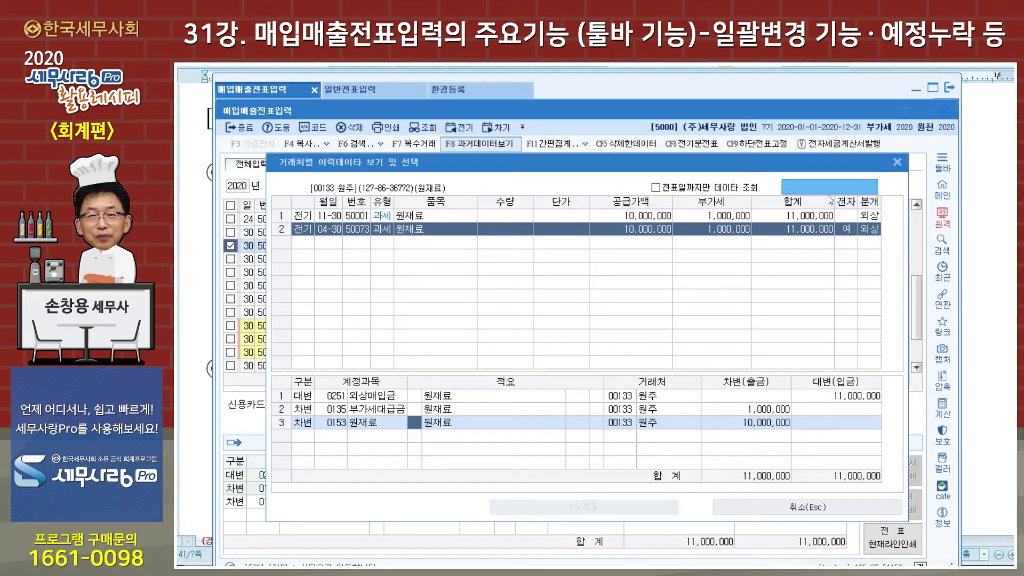
click(898, 164)
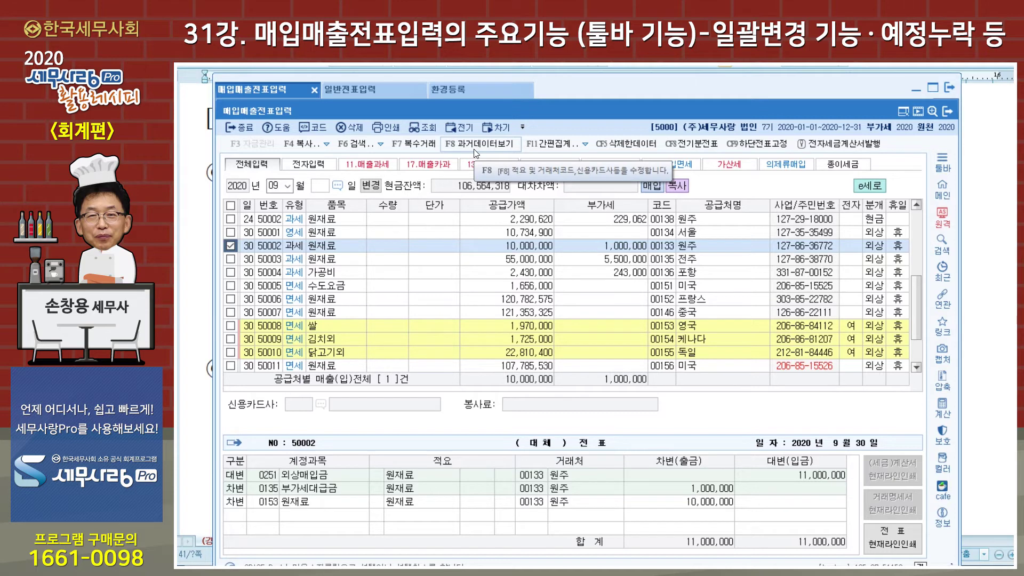
- Review the 매출매입 간편 집계표 for September and its quarter, and the additional functions listed under 간편집계
click(549, 151)
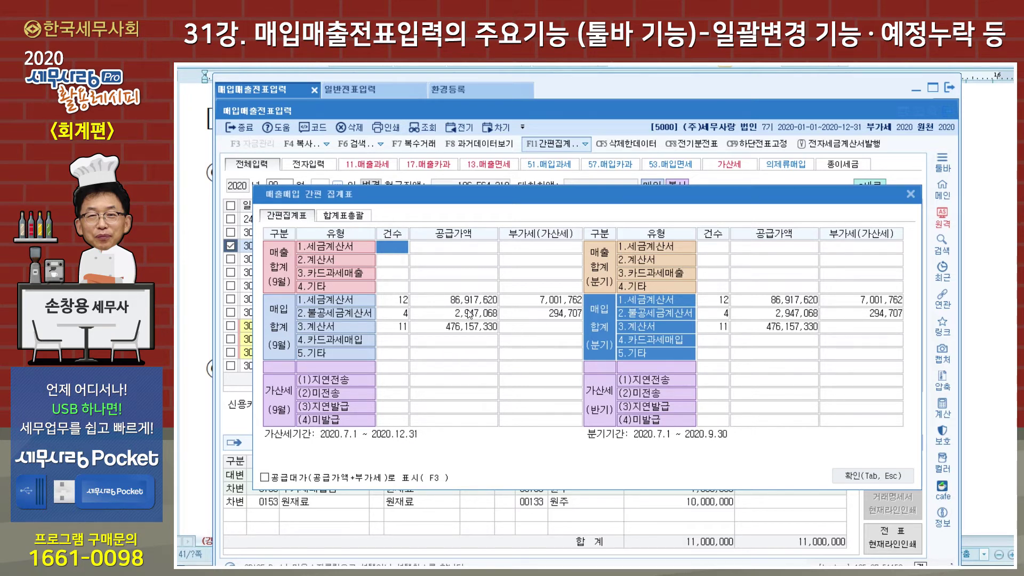
click(850, 476)
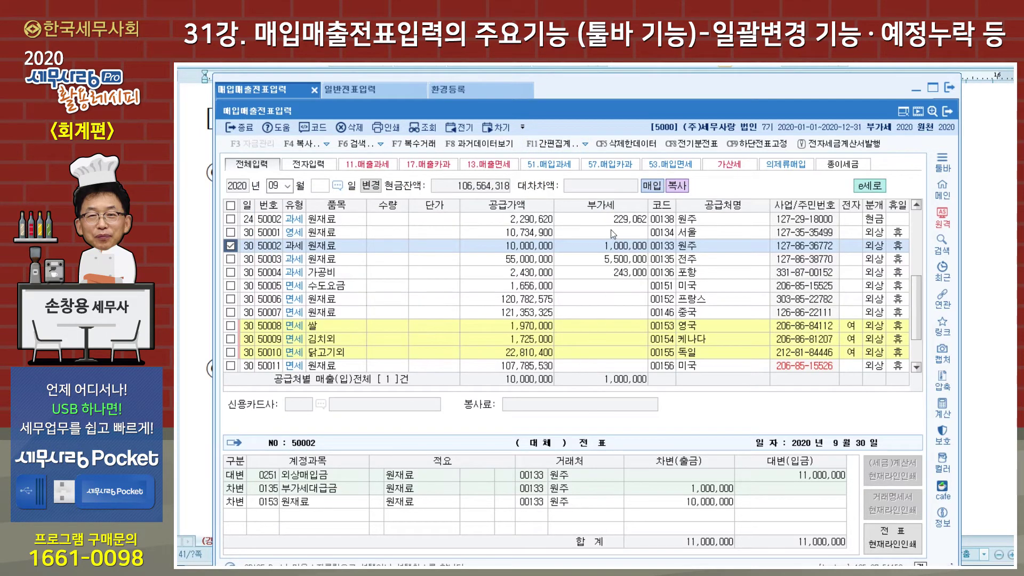
click(585, 145)
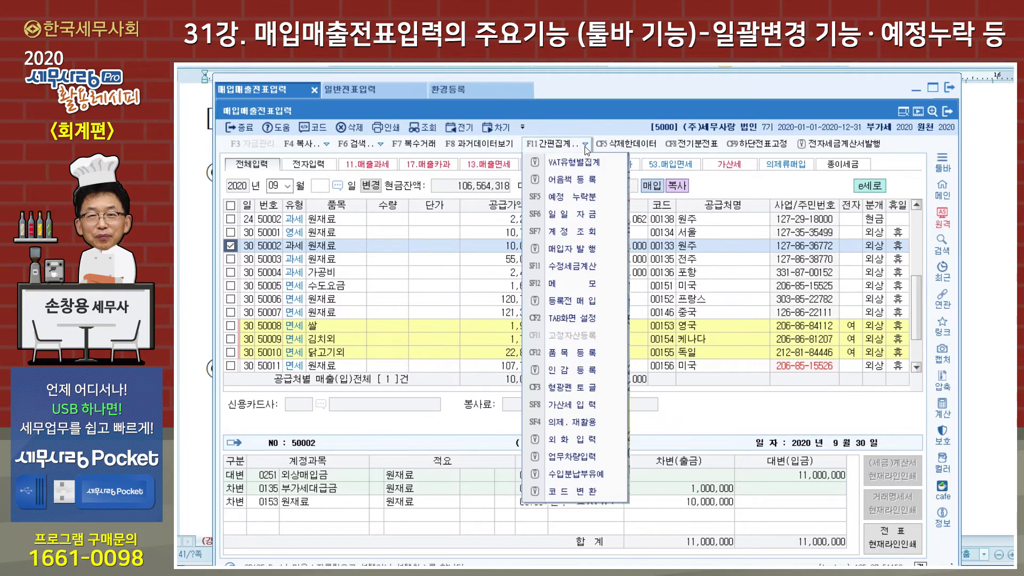
click(586, 150)
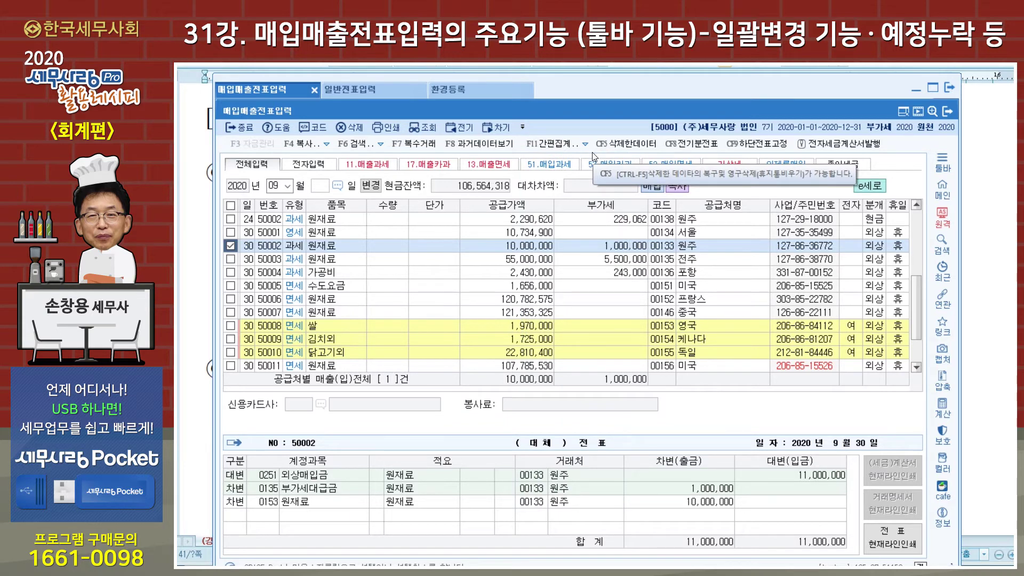
- Register the marked 원주 원재료 entry (50002) as 예정 누락분 with 확정신고 개시년월 2020년 10월
click(586, 144)
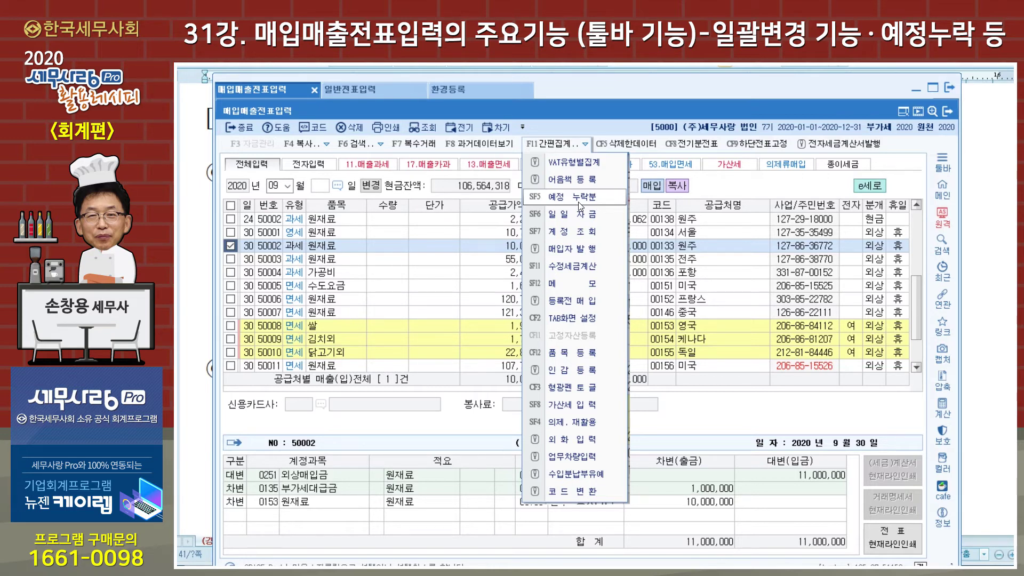
click(438, 251)
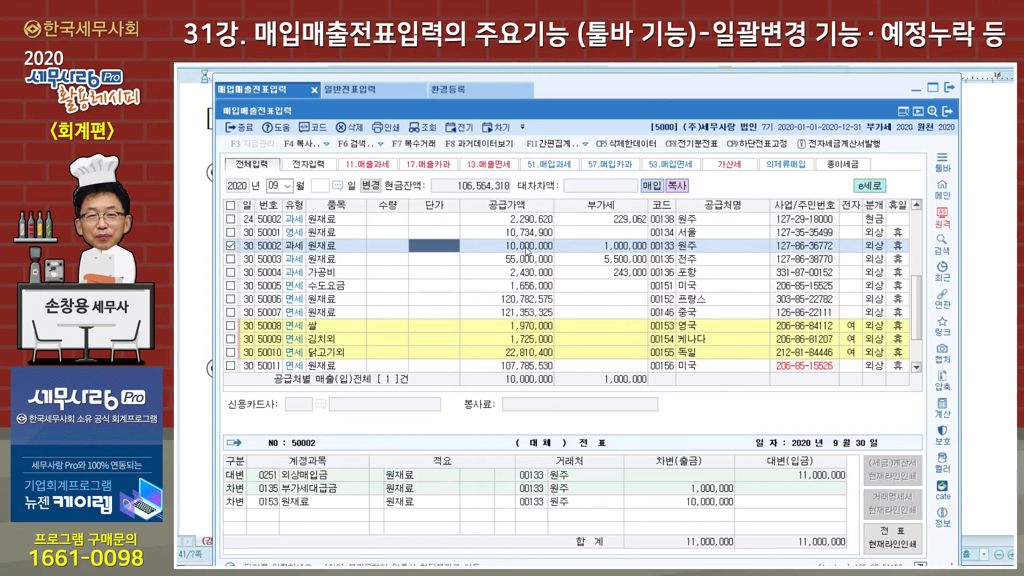
click(693, 246)
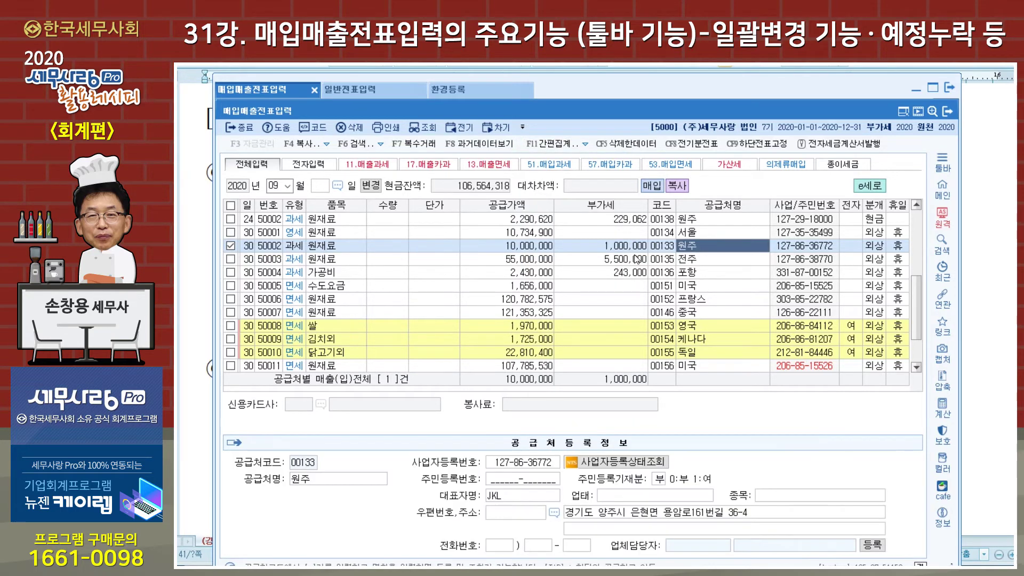
click(481, 249)
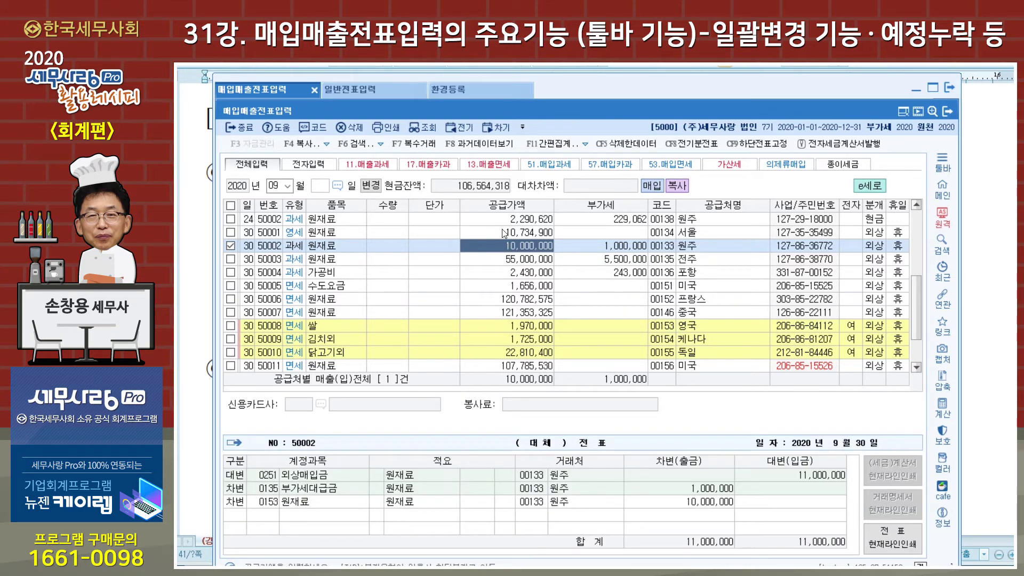
click(585, 144)
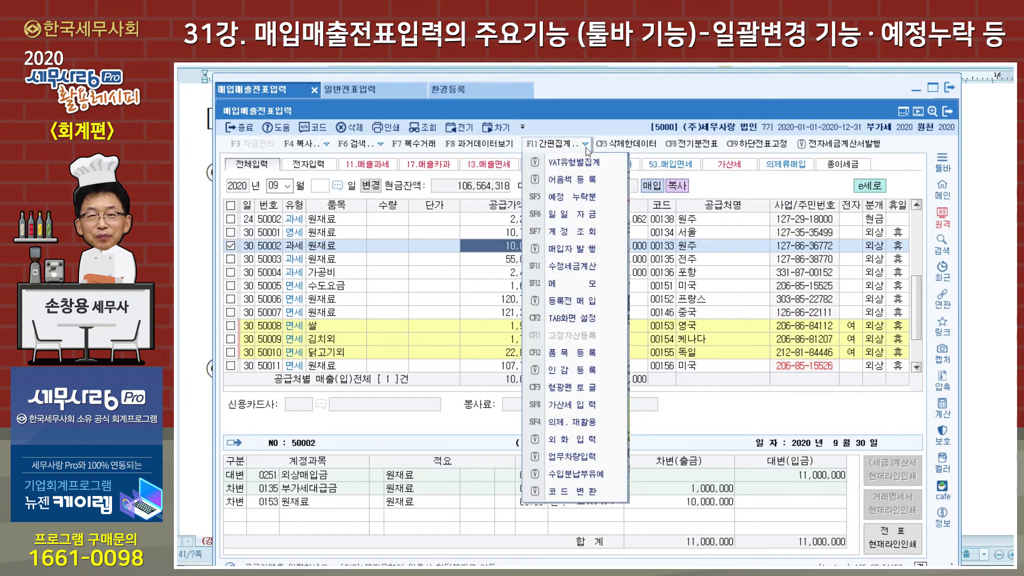
click(574, 196)
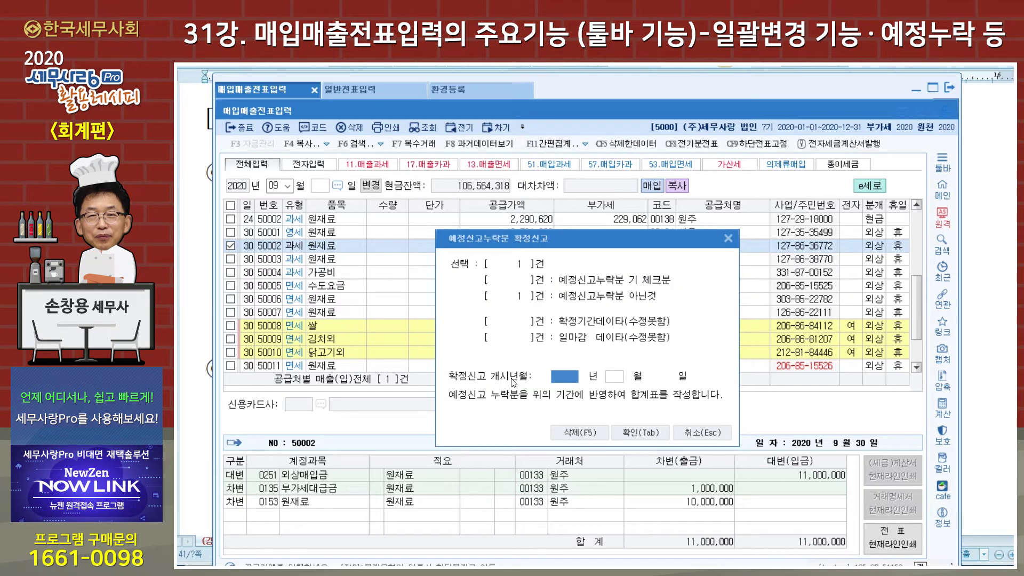
text(2020)
key(Return)
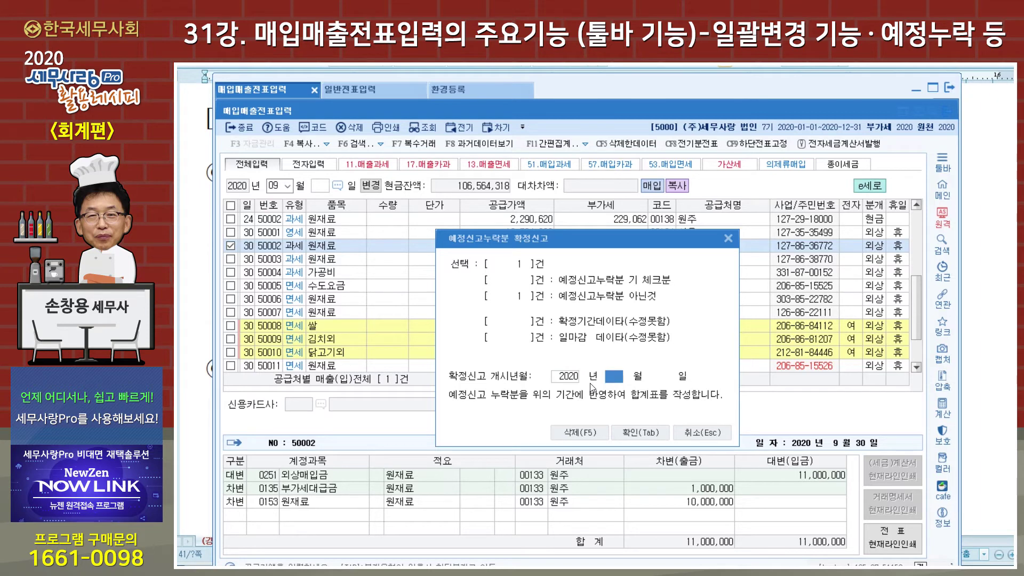
text(10)
key(Return)
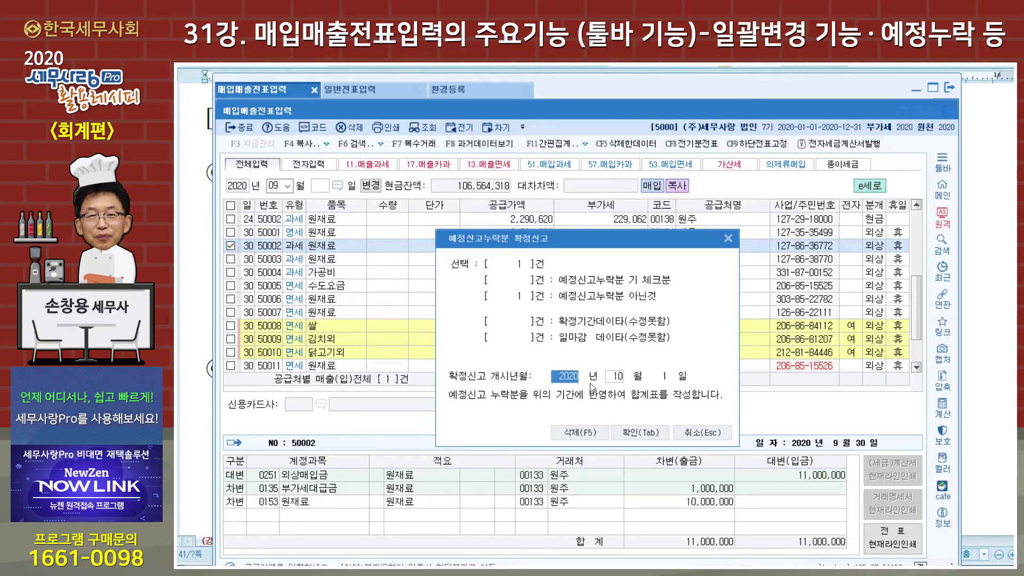
click(639, 433)
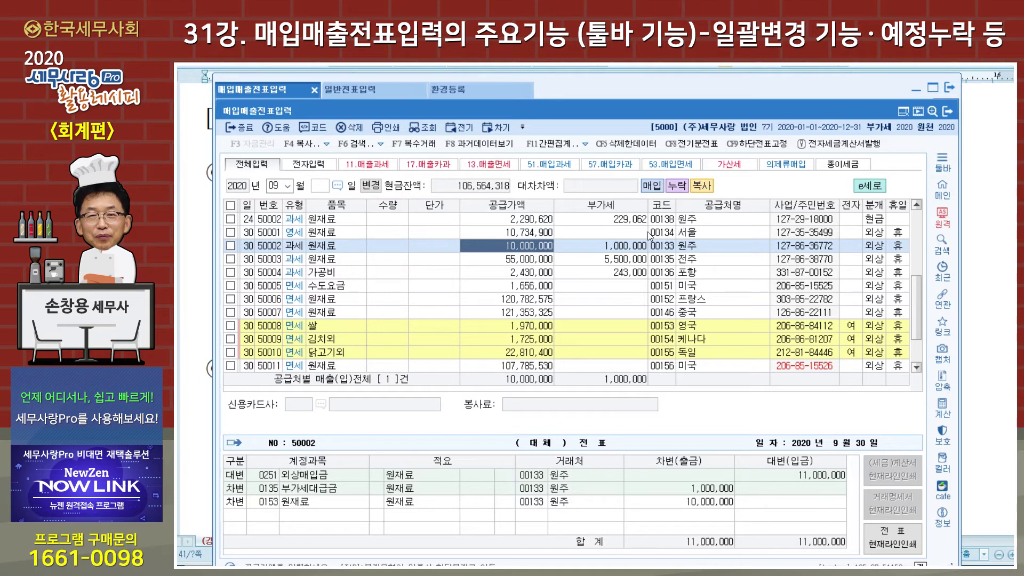
- Add a new entry on the 5th with type 11 (과세 매출), item 예정누락 and 공급가액 5,000,000
scroll(649, 235, down, 2)
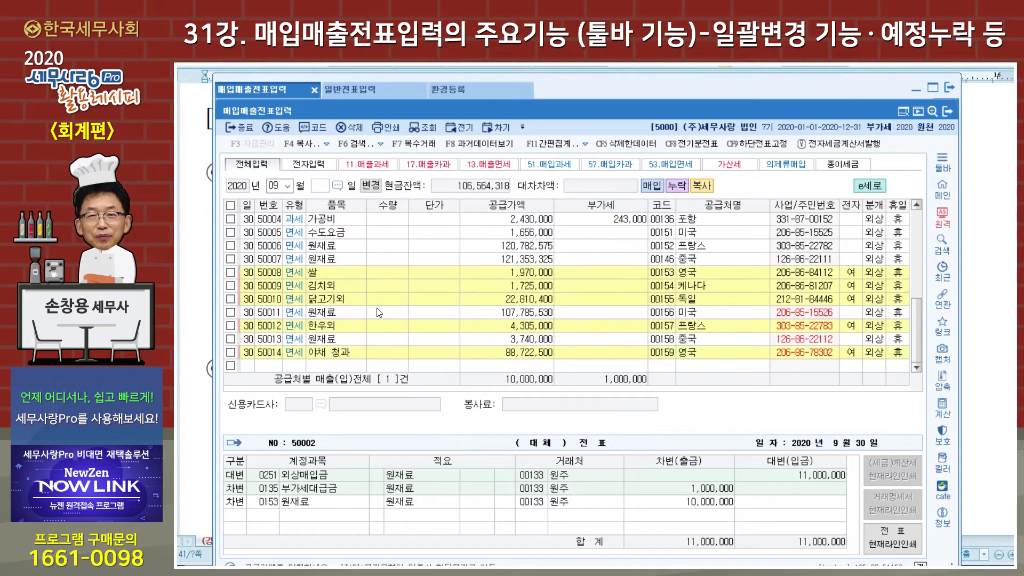
click(249, 366)
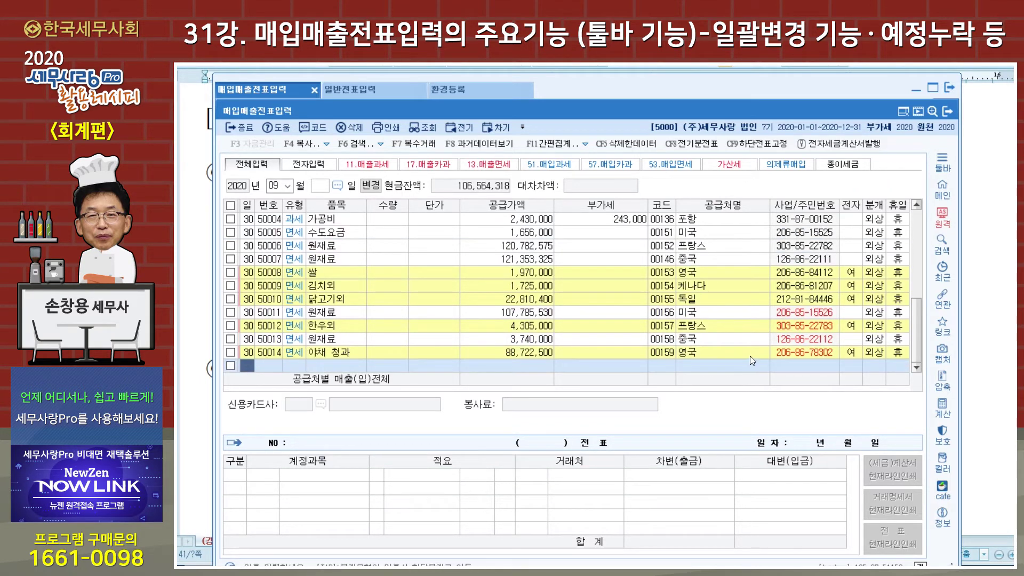
text(5)
key(Return)
text(11)
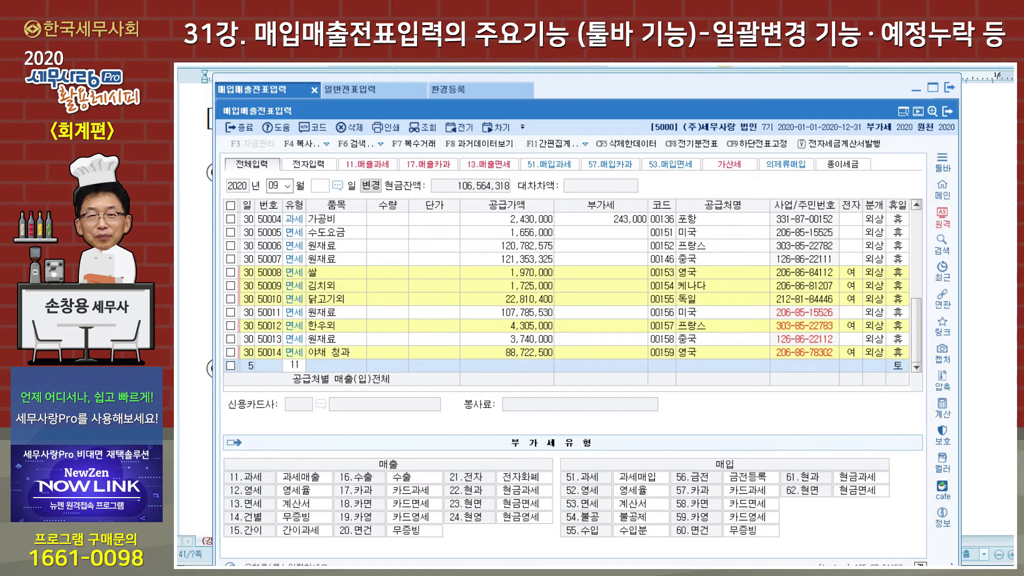
key(Return)
text(예정우)
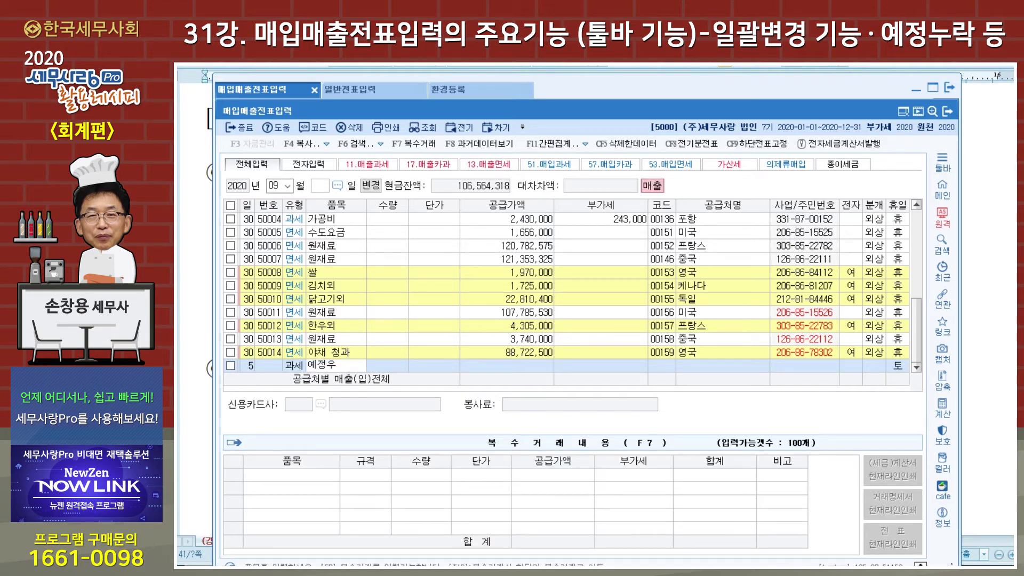
key(BackSpace)
text(누락)
key(Return)
text(5000000)
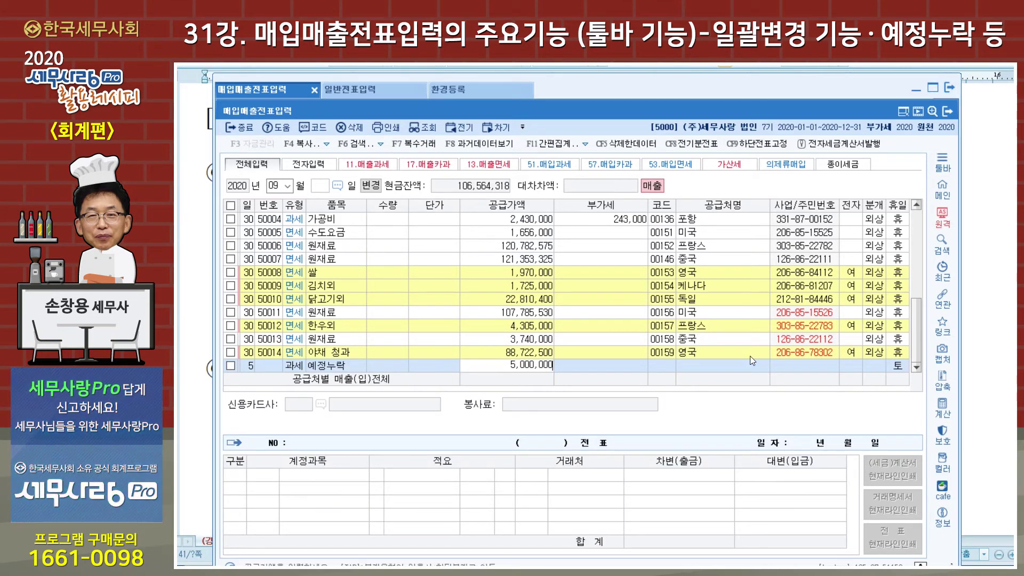
key(Return)
key(Return)
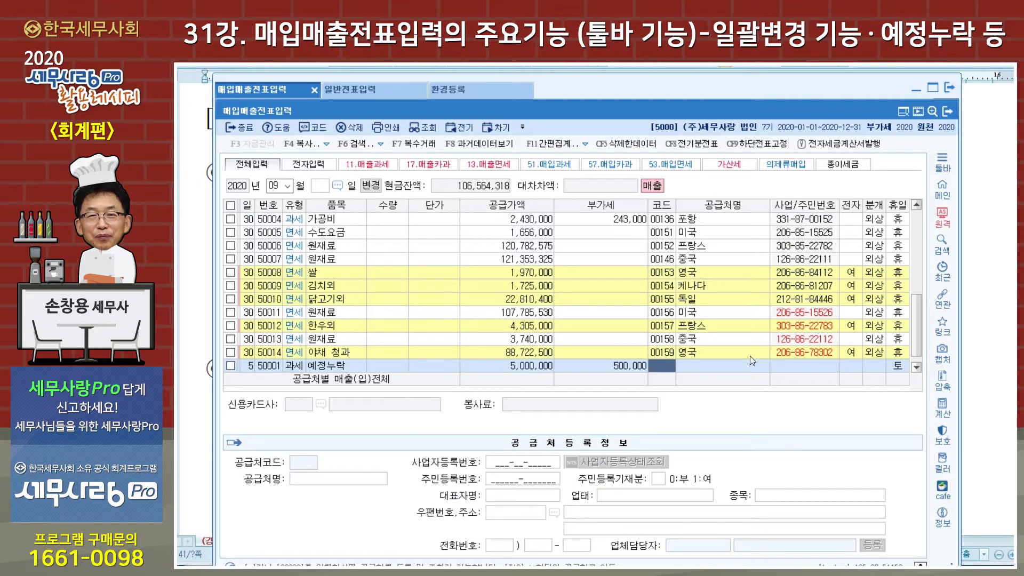
- Set the 예정누락 sale's 거래처 to 영국 (00153) and its 분개 to 외상, save it and select the saved entry
text(영국)
key(Return)
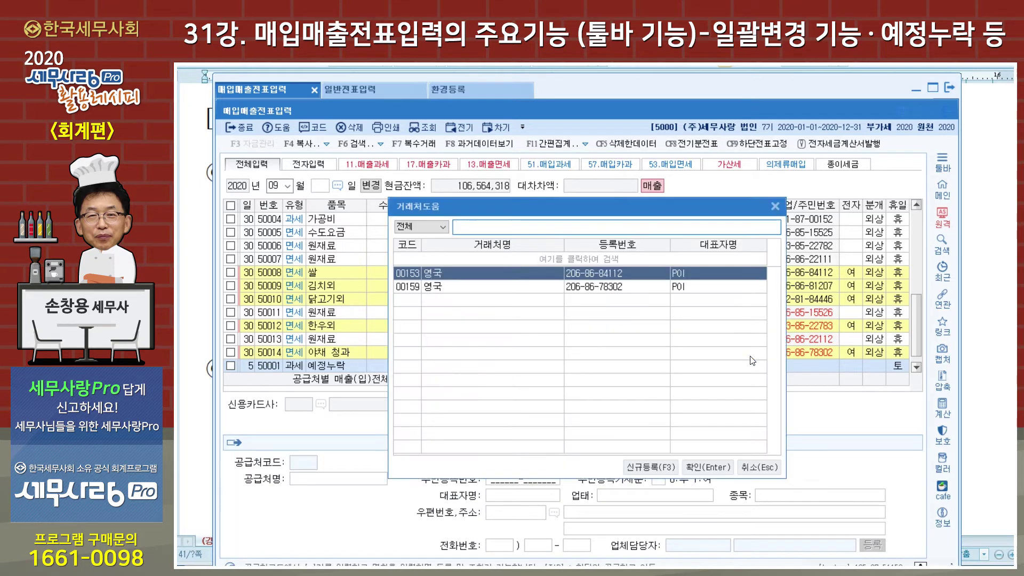
click(703, 468)
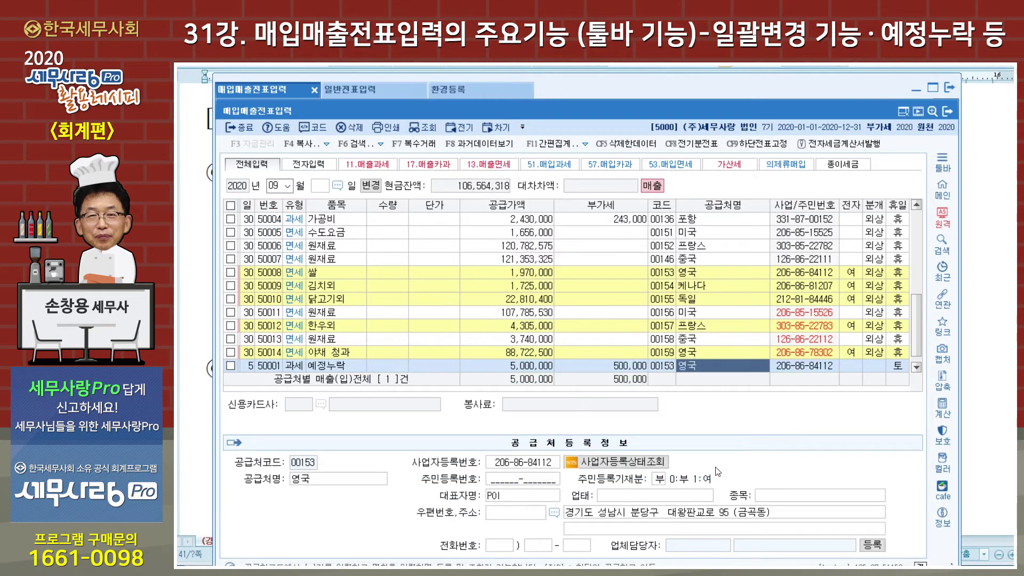
key(Return)
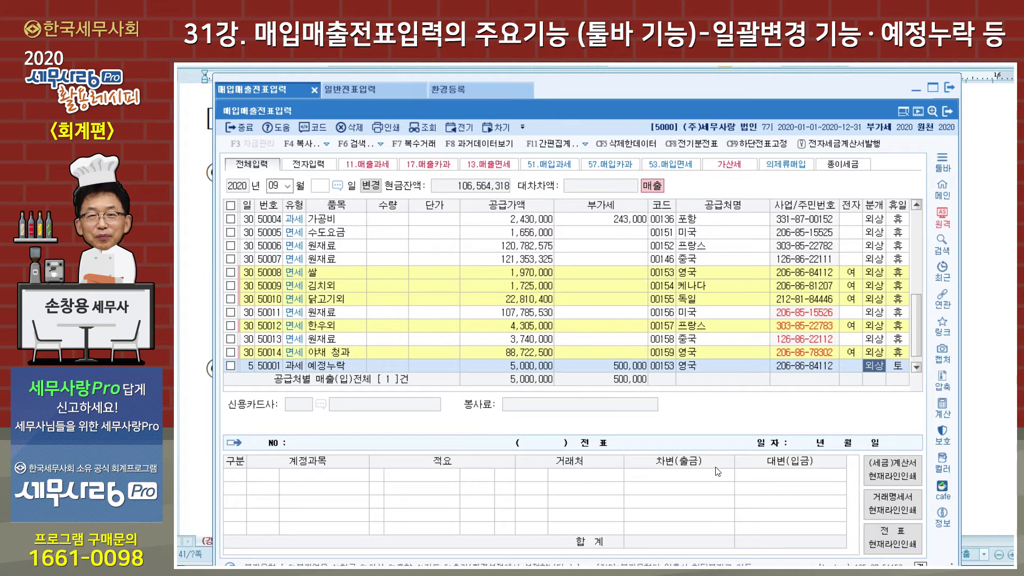
key(2)
key(Return)
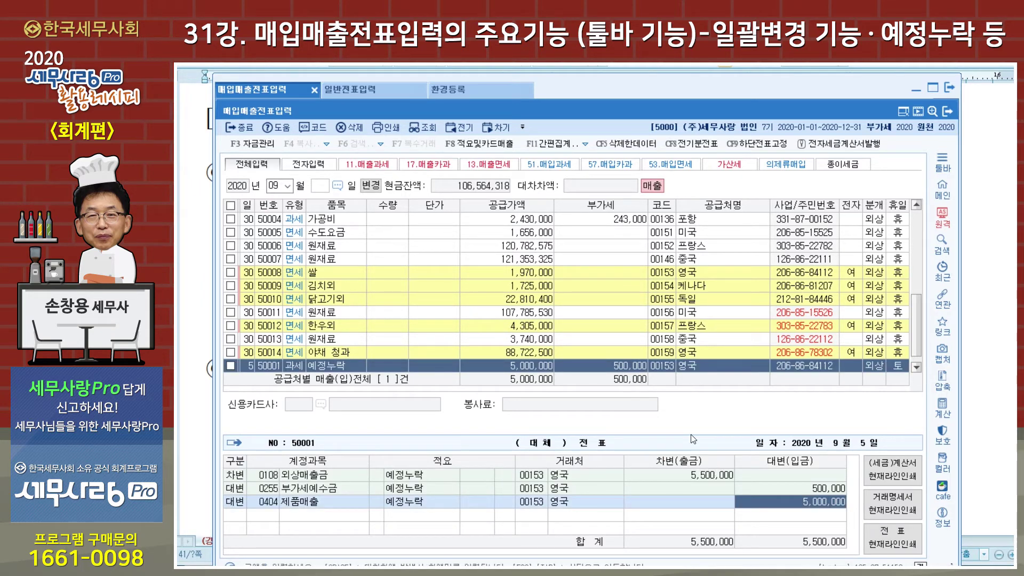
key(Return)
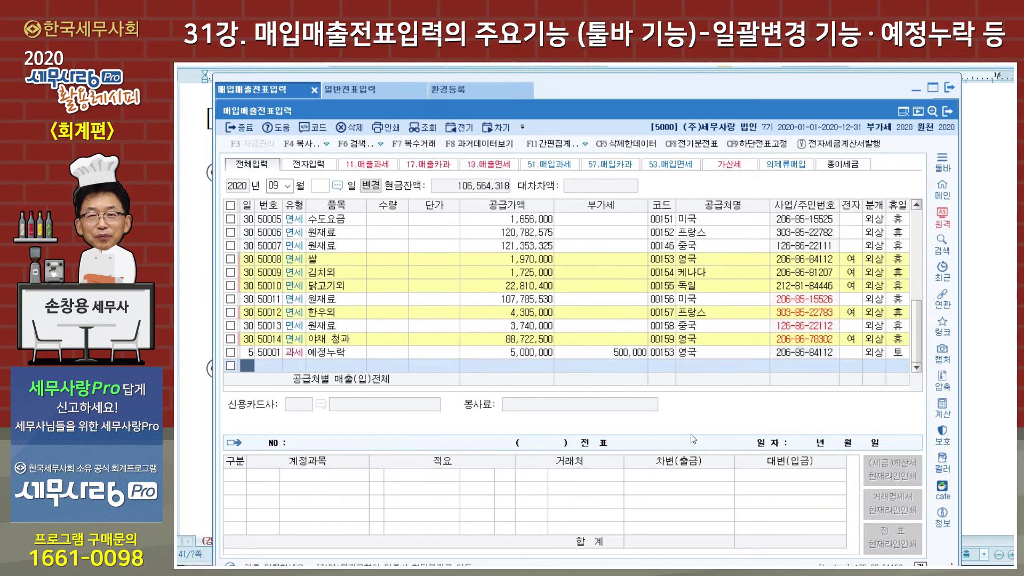
click(335, 354)
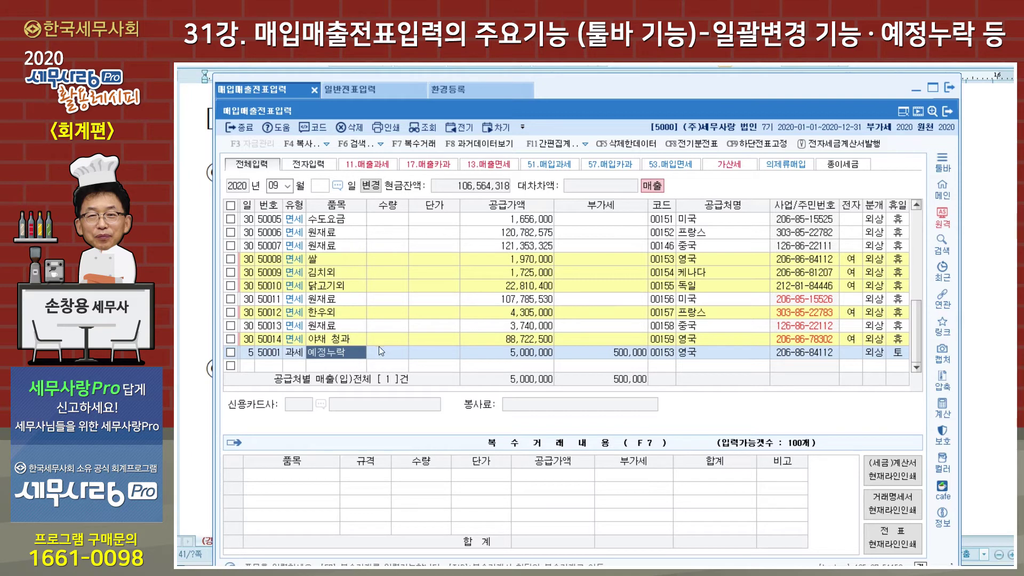
- Register the selected 예정누락 sale entry (50001) as 예정 누락분 with 확정신고 개시년월 2020년 10월
click(585, 144)
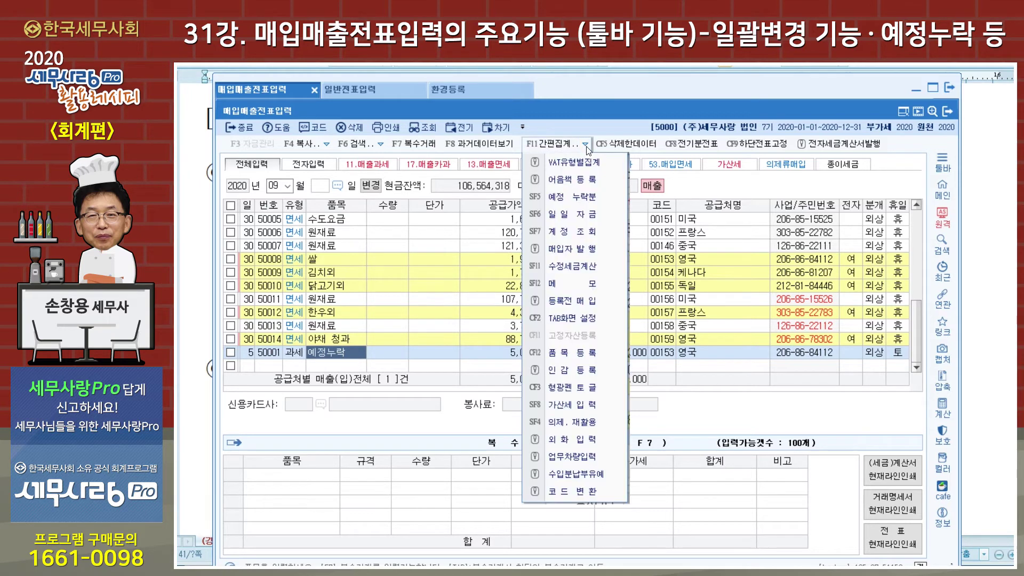
click(573, 197)
click(617, 368)
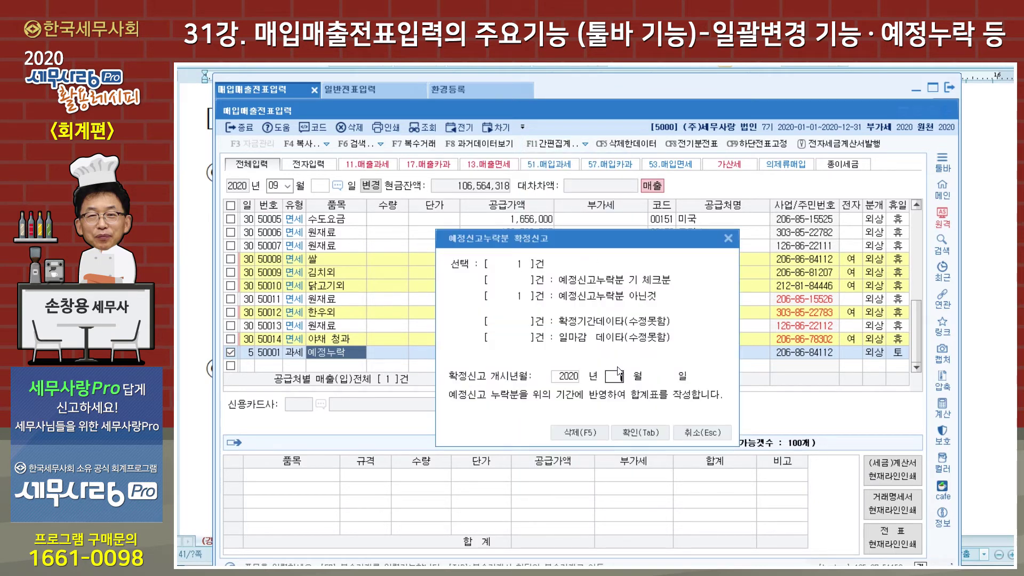
text(10)
key(Return)
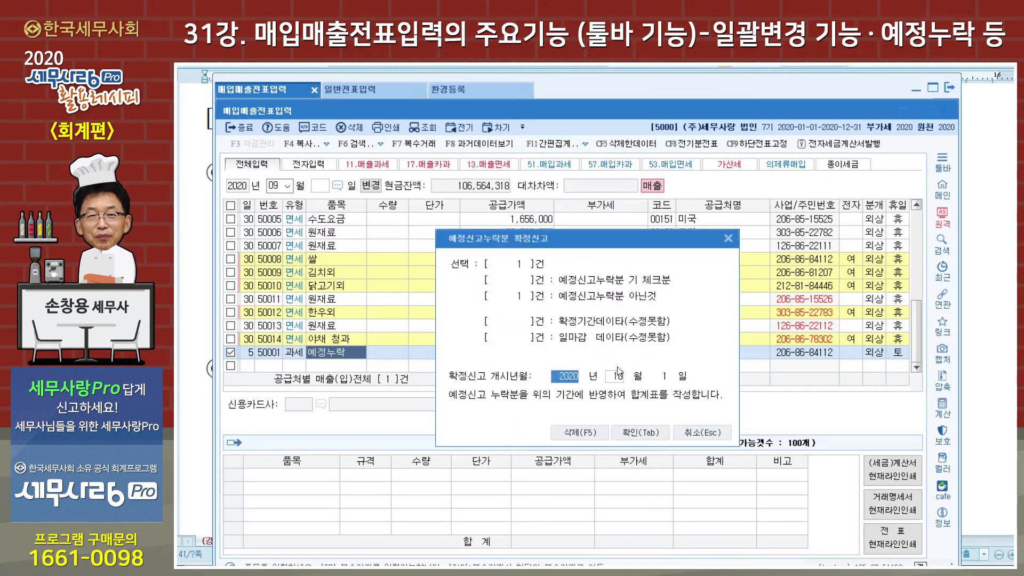
click(625, 430)
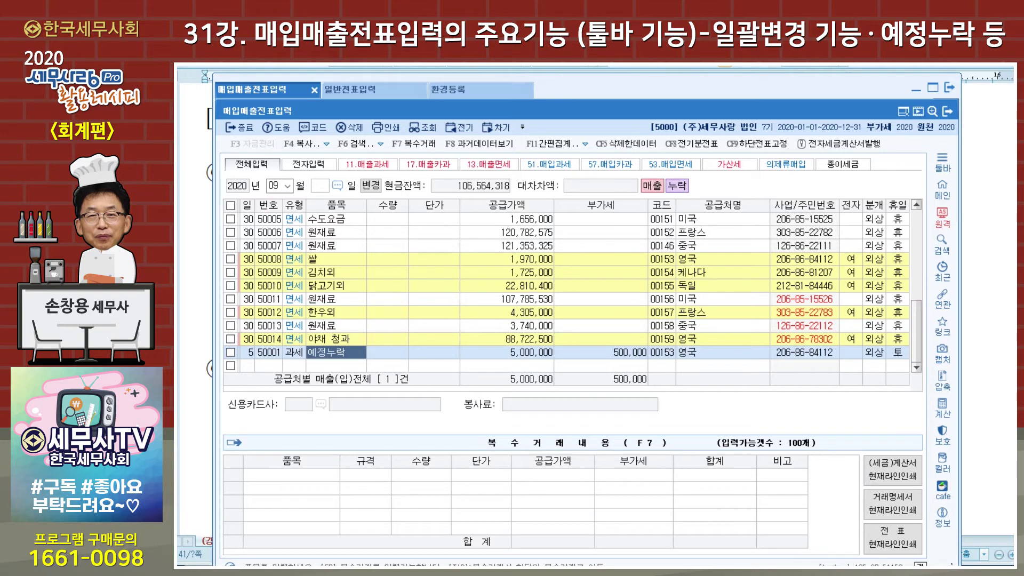
- Open the 부가가치세신고서 from the 부가가치 module
key(alt+Tab)
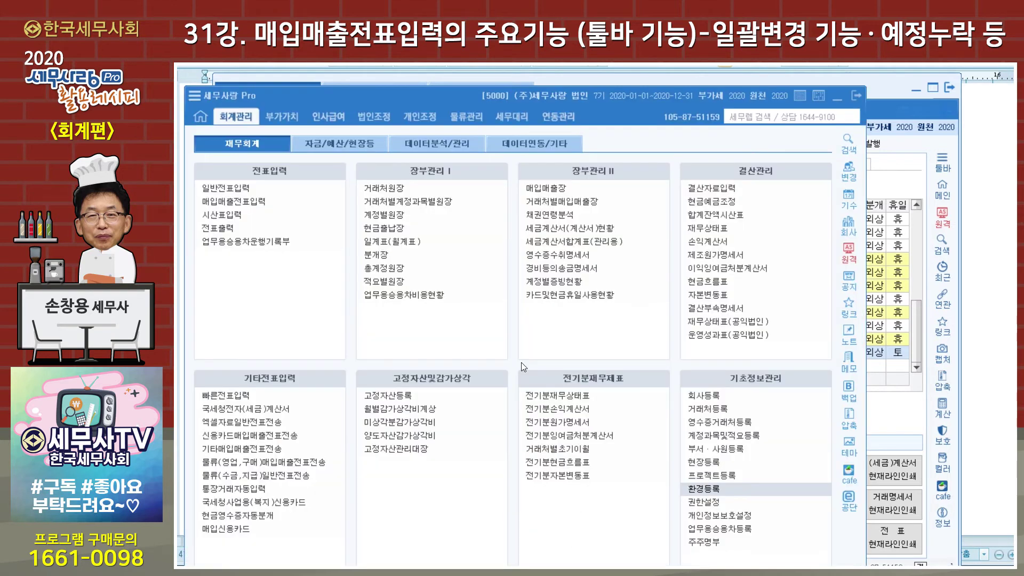
click(282, 116)
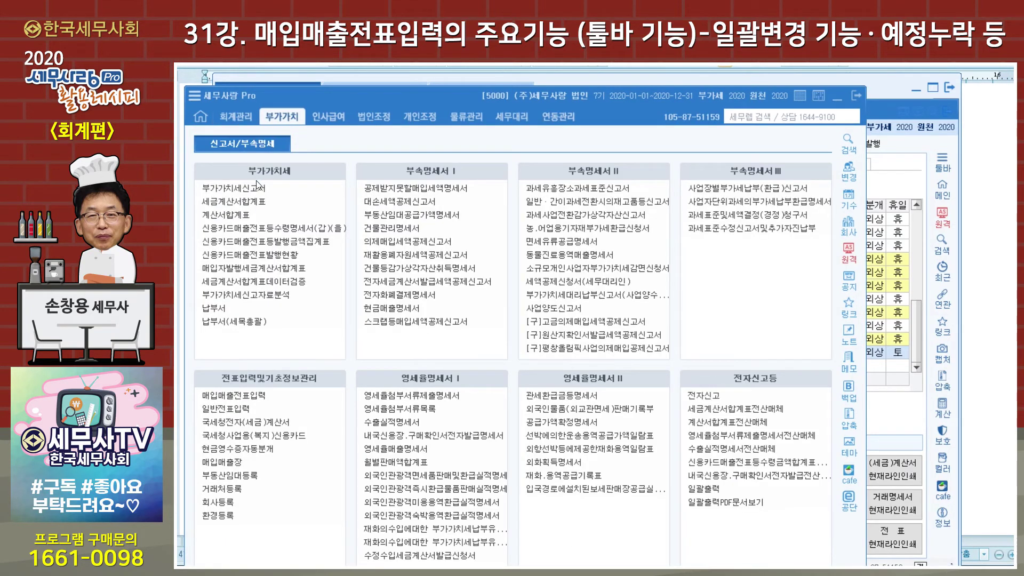
key(Escape)
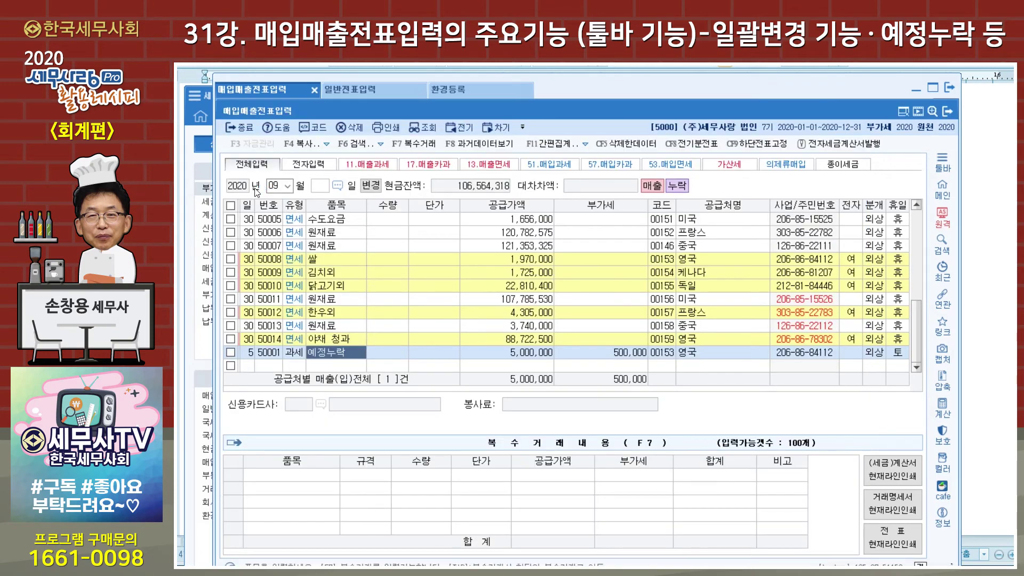
- Retrieve the 부가가치세신고서 for 2020년 10월 1일 to 12월 31일 and check its sales and purchase 예정신고누락분 rows
text(4)
key(Return)
key(shift+Tab)
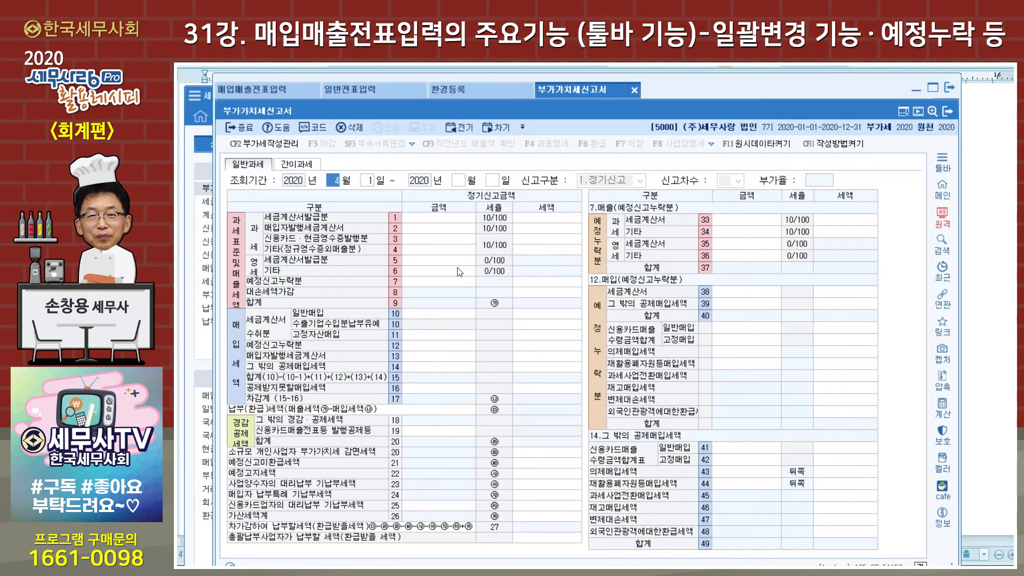
text(90)
key(Return)
key(Return)
text(12)
key(Return)
key(Return)
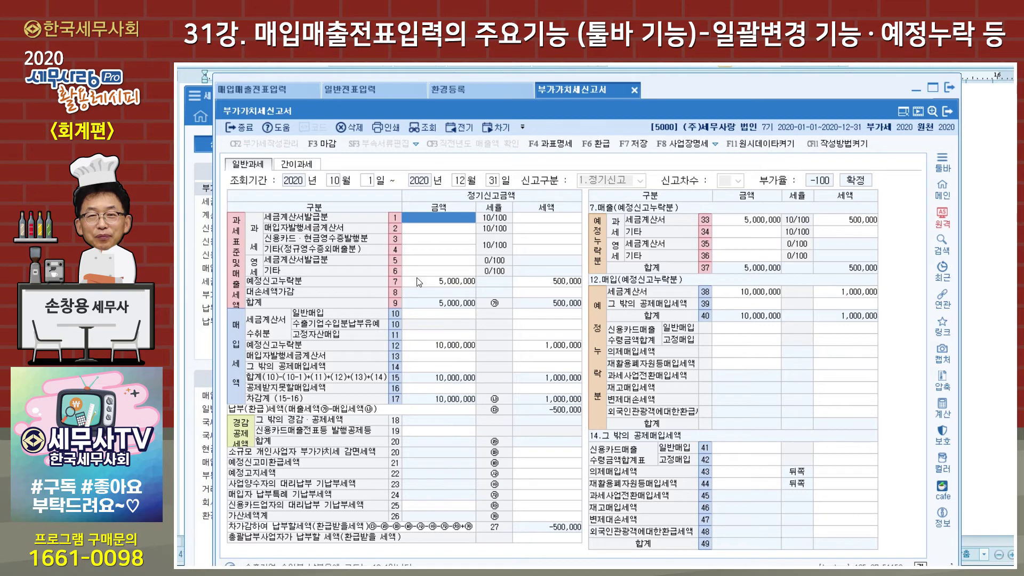
click(425, 282)
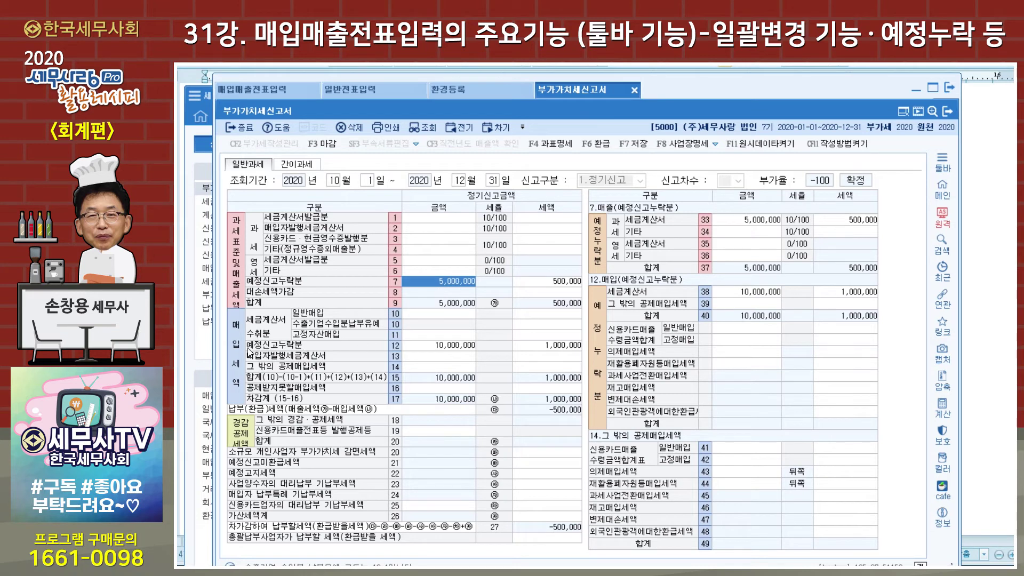
click(451, 347)
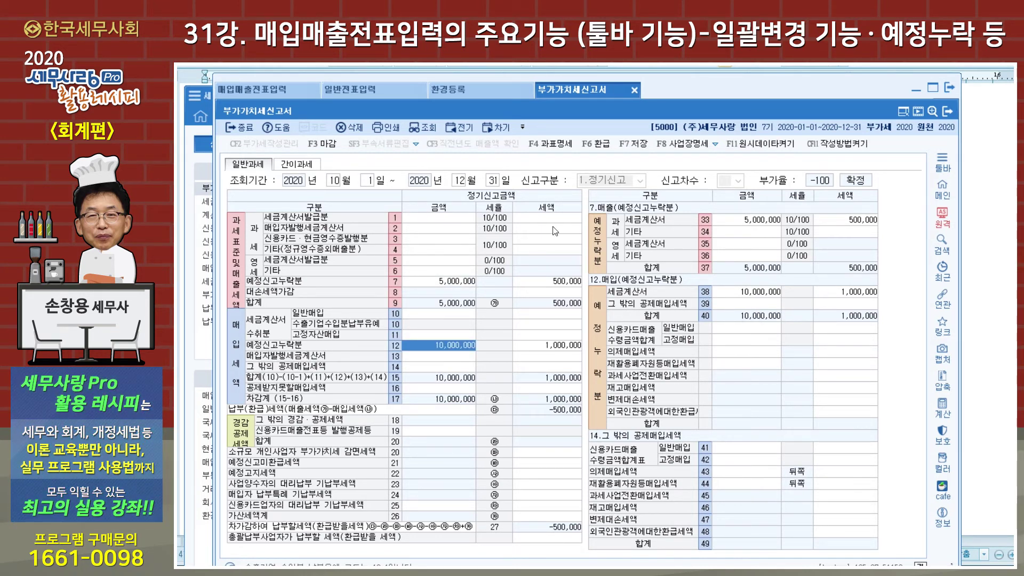
- Mark the 예정누락 sale entry (50001) in 매입매출전표입력 as a 매입자발행 세금계산서
click(283, 95)
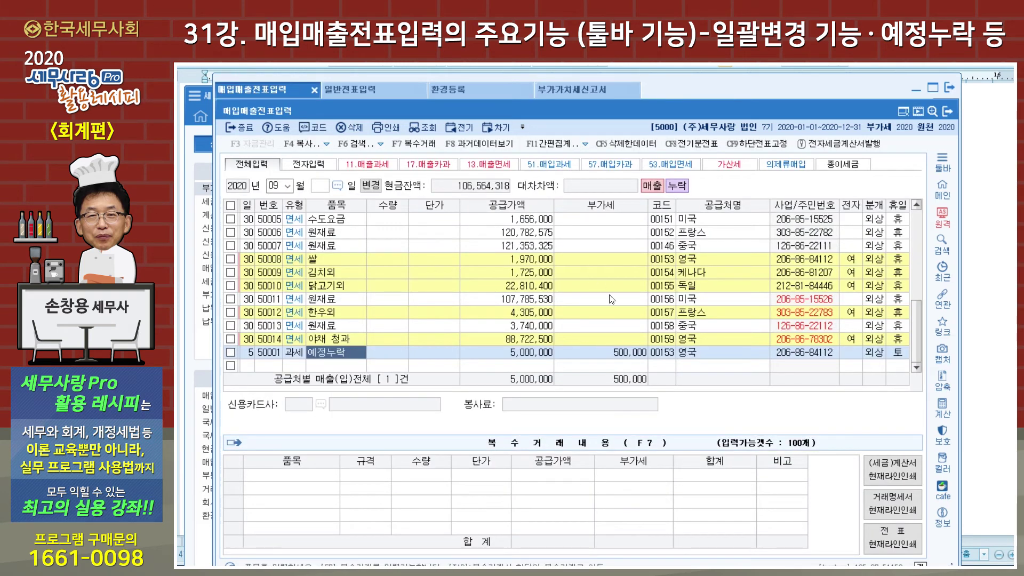
click(987, 302)
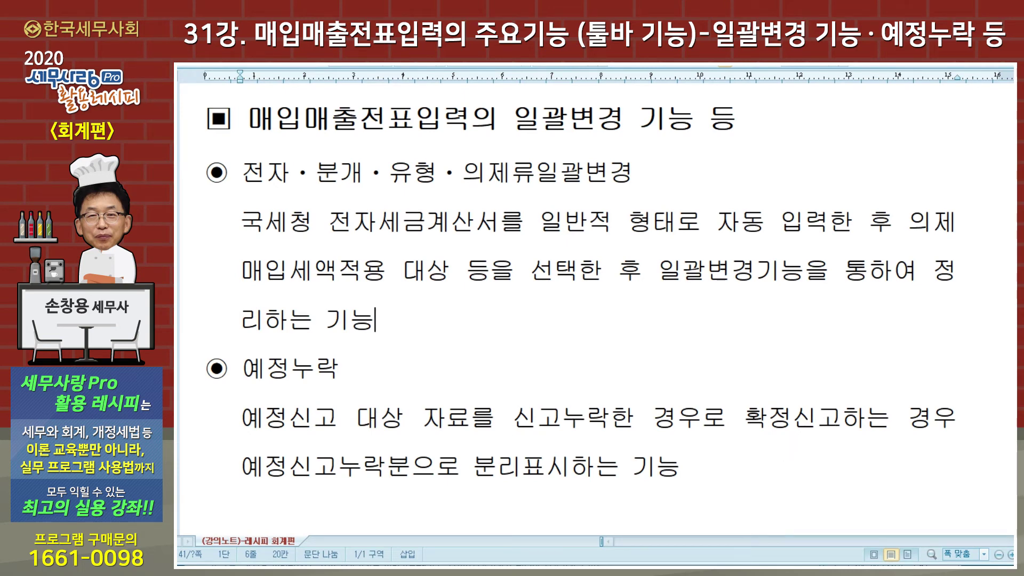
key(alt+Tab)
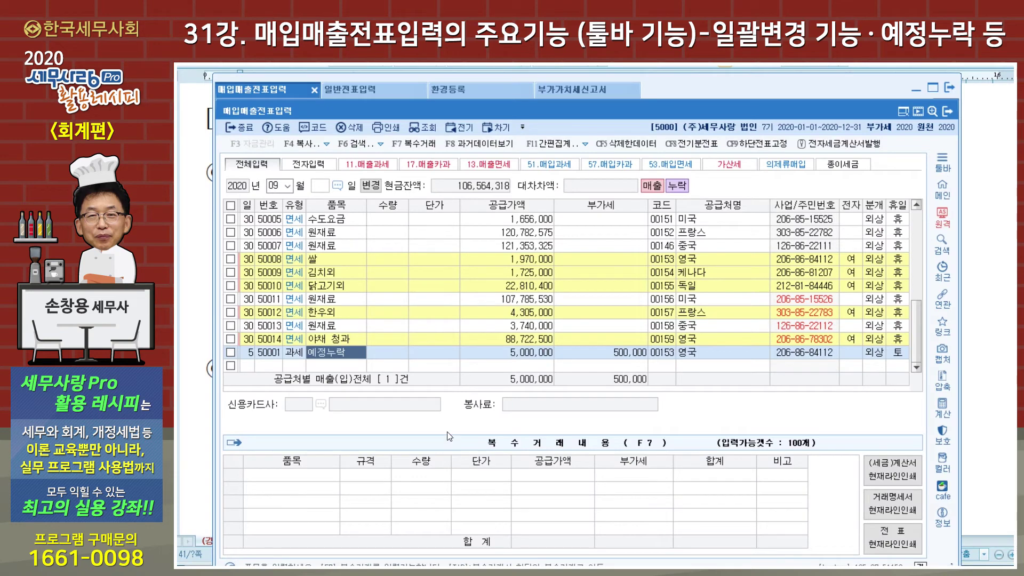
click(294, 353)
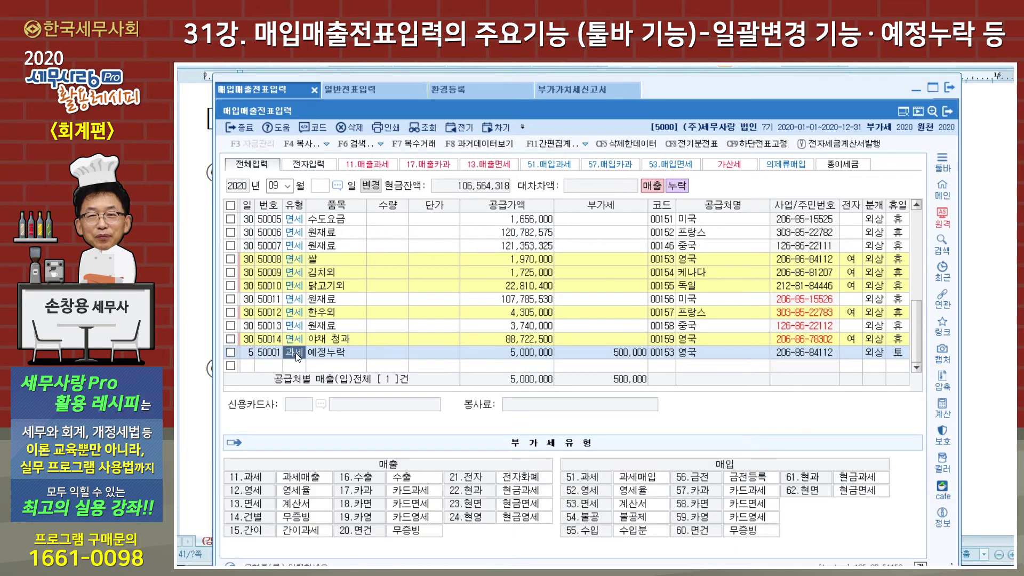
click(587, 145)
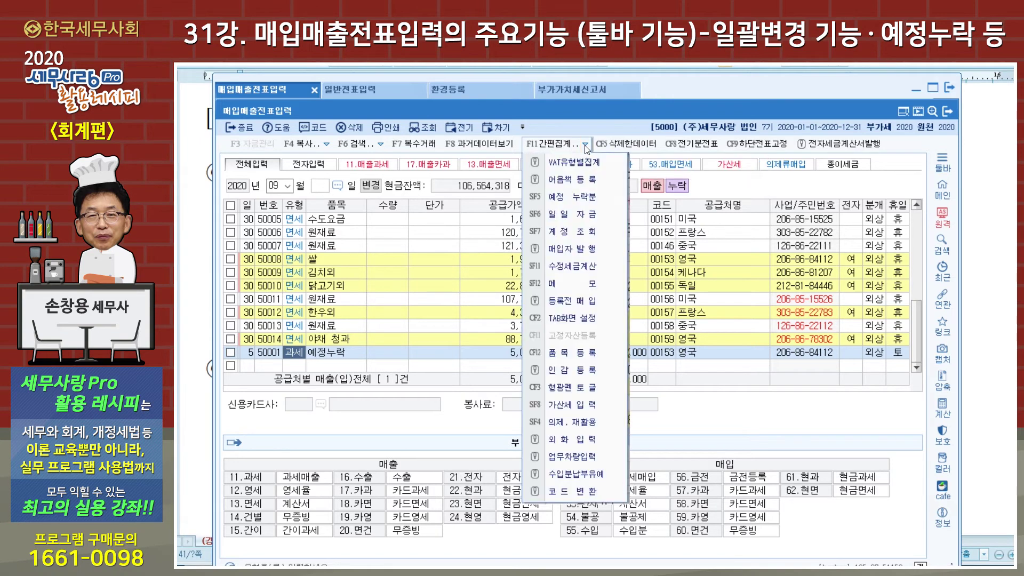
click(585, 254)
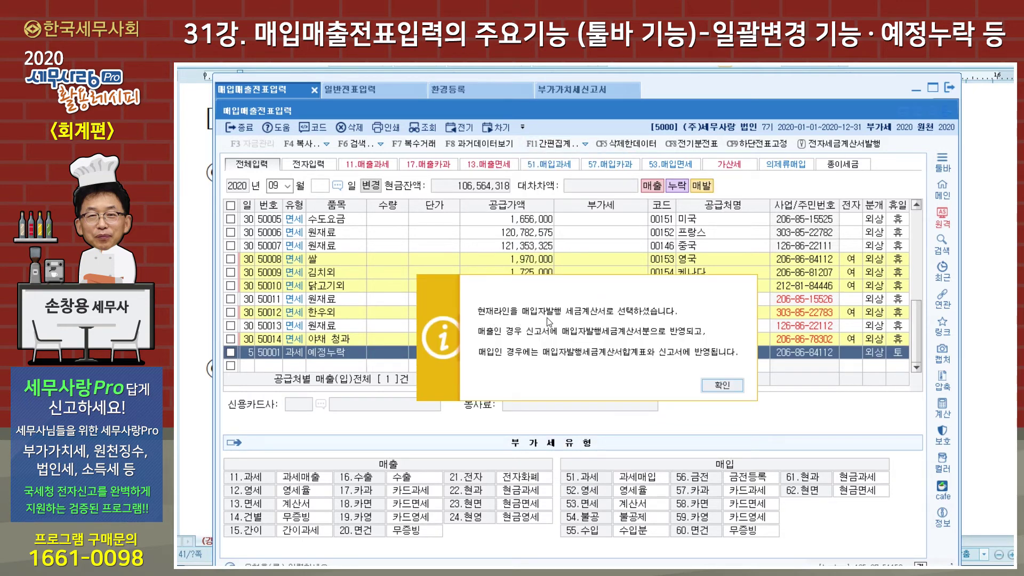
click(715, 387)
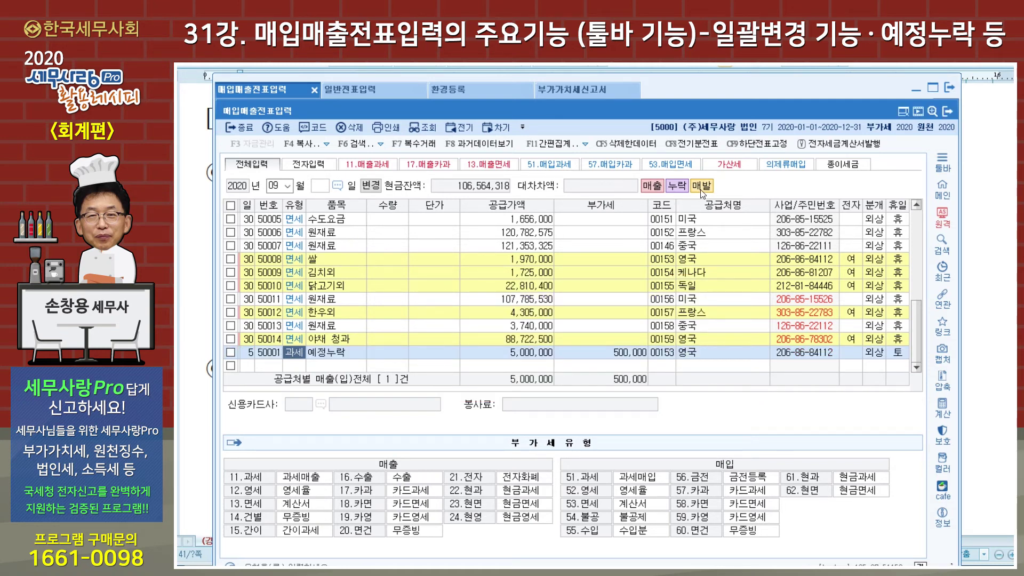
- Reopen the 부가가치세신고서 period for editing without saving the data and set the start month to 9
click(593, 90)
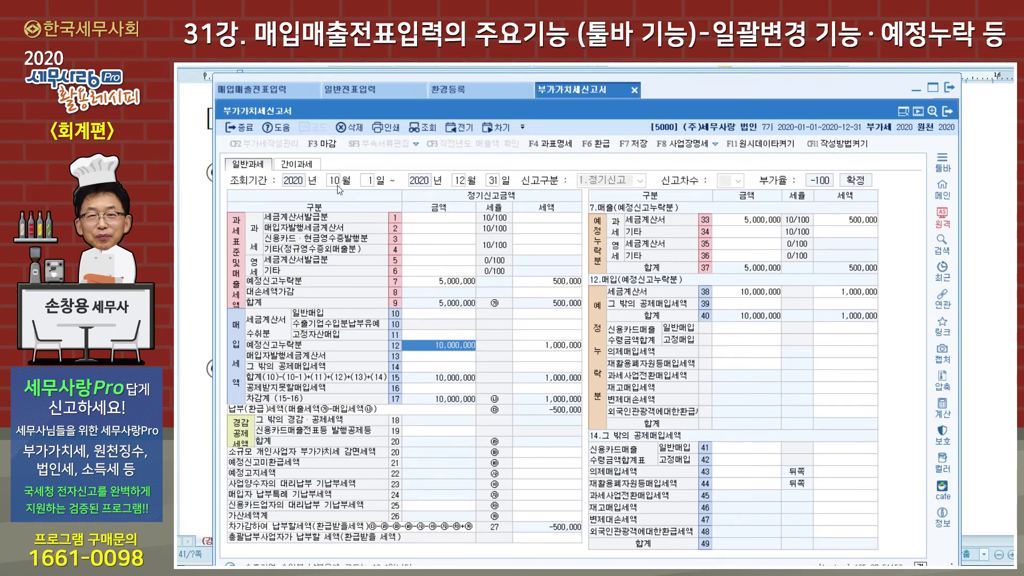
key(Escape)
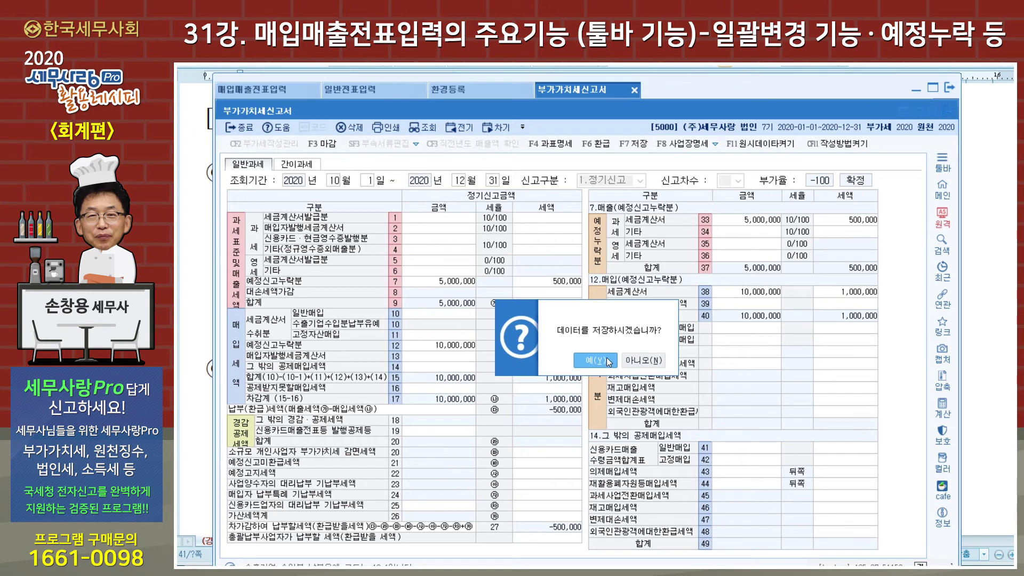
click(640, 360)
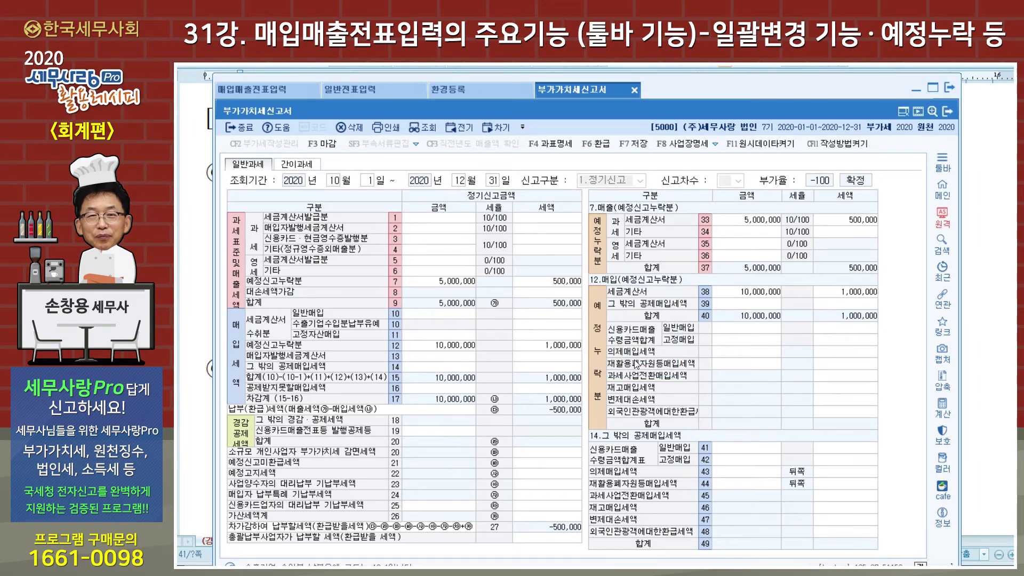
text(9)
key(Return)
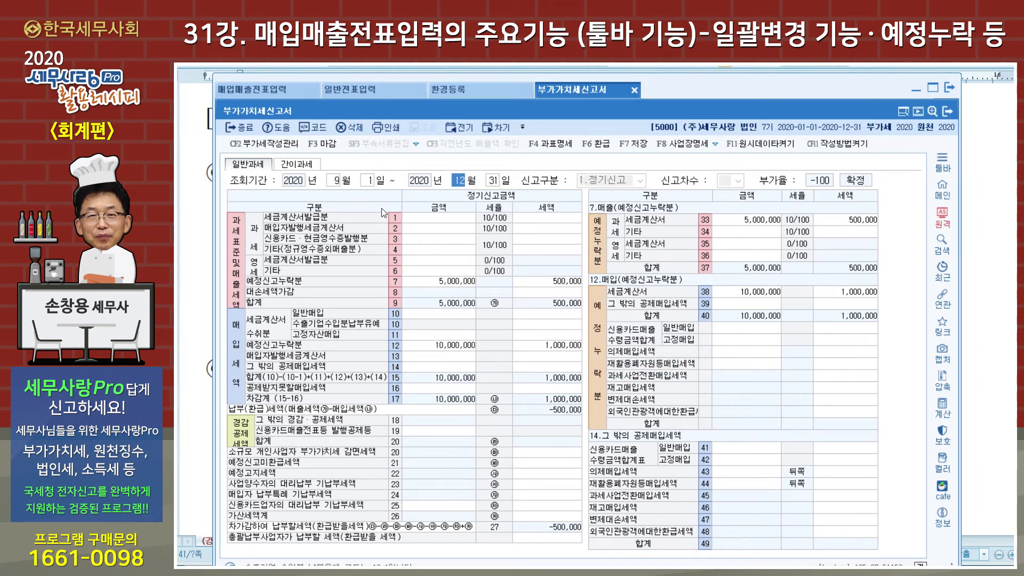
- Retrieve the 부가가치세신고서 for 2020년 7월 1일 to 9월 30일 and refresh it to check the 매입자발행세금계산서 row
key(shift+Tab)
text(7)
key(Return)
key(Return)
text(9)
key(Return)
text(3)
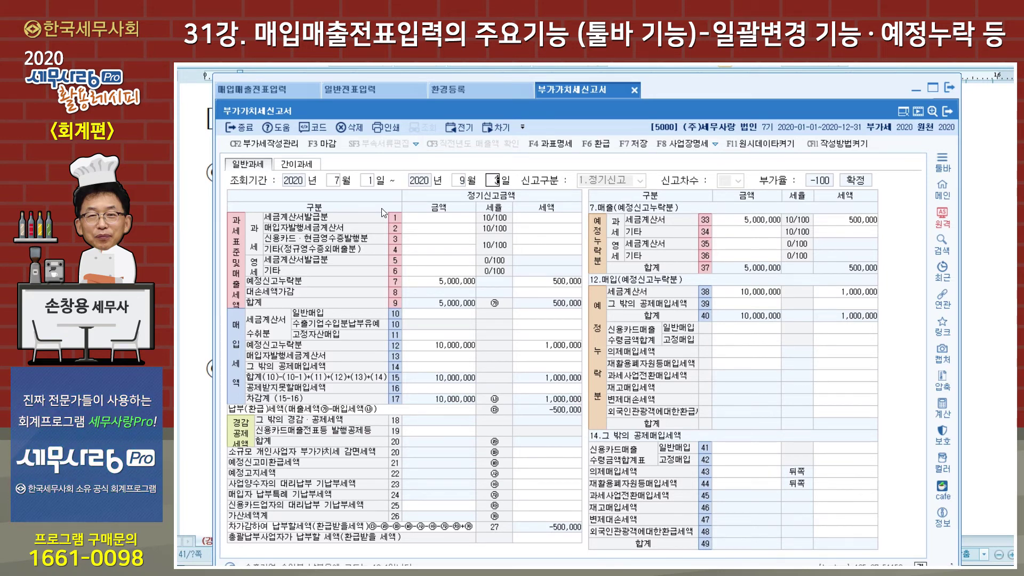
text(0)
key(Return)
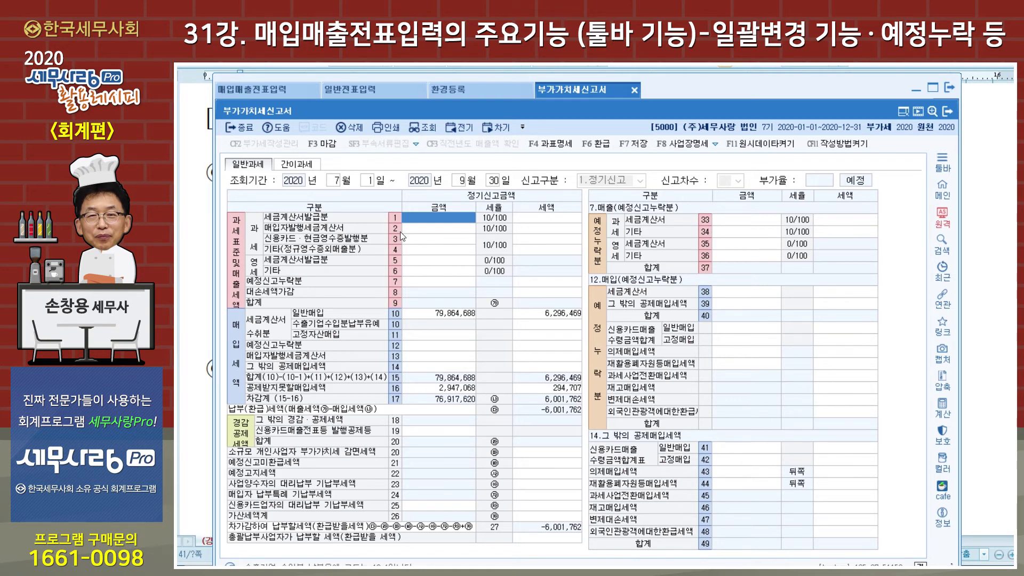
click(423, 237)
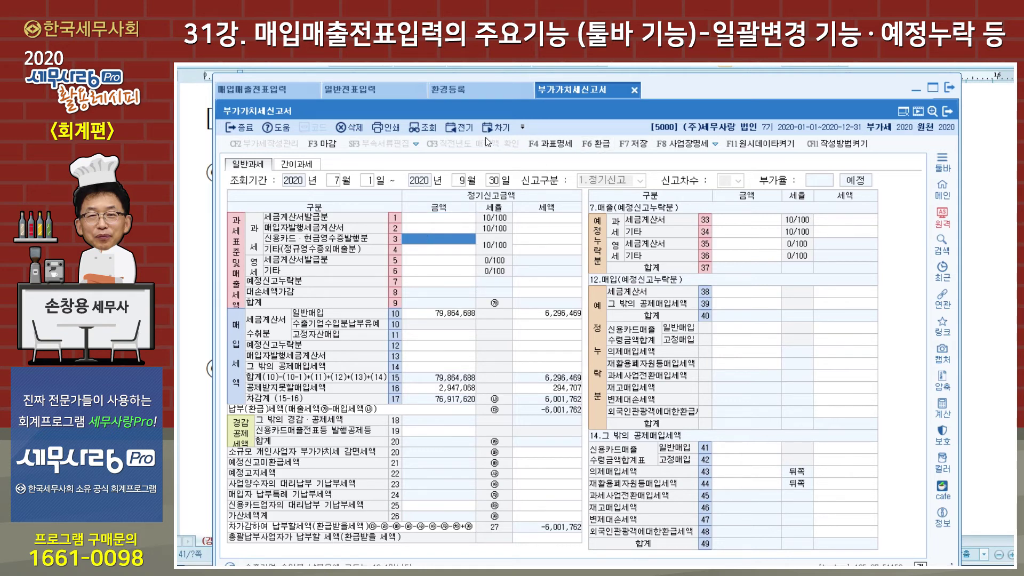
click(427, 130)
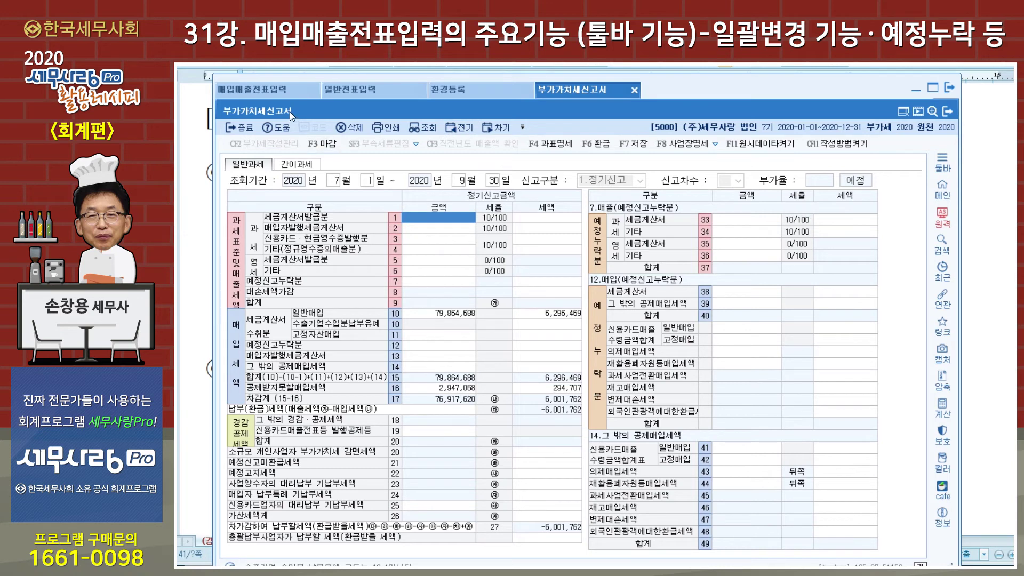
- Clear the 확정신고 개시년월 of the 예정누락 sale entry (50001) to remove its 예정 누락분 registration
click(273, 92)
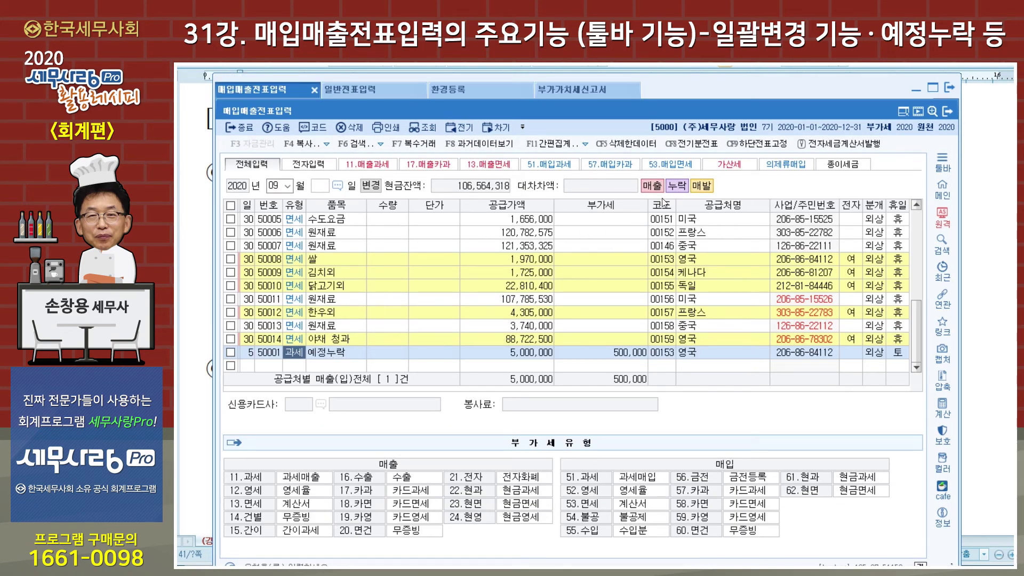
click(585, 148)
click(575, 198)
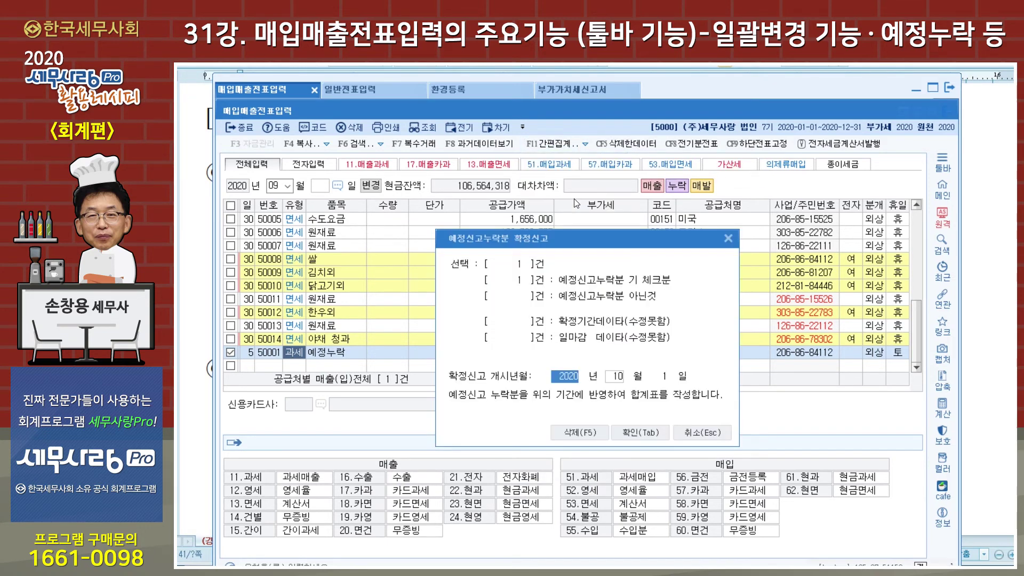
key(Delete)
key(Return)
key(Return)
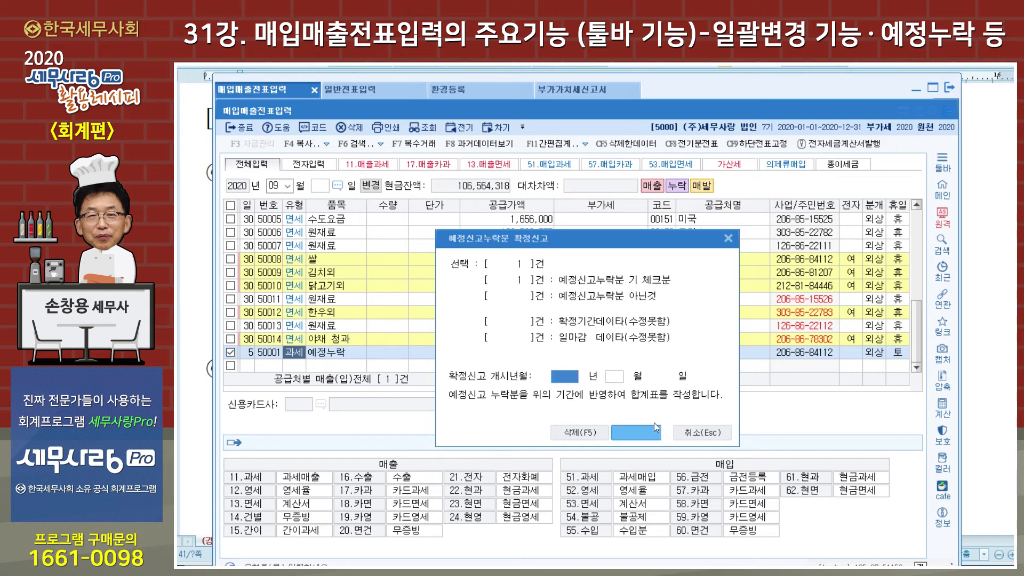
click(652, 432)
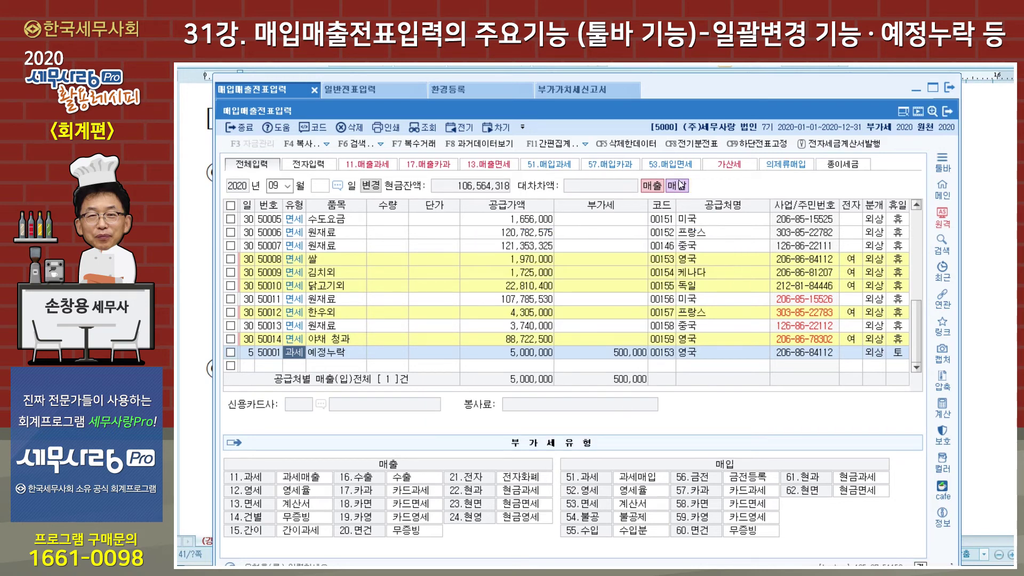
- Refresh the July to September 부가가치세신고서 and check the amount in the 매입자발행세금계산서 row
click(592, 90)
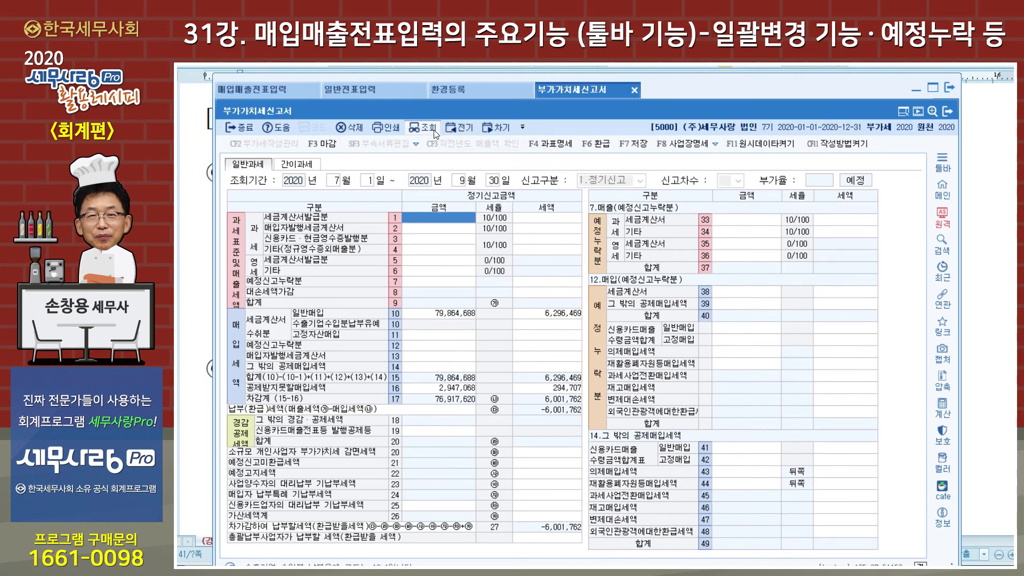
click(429, 127)
click(407, 230)
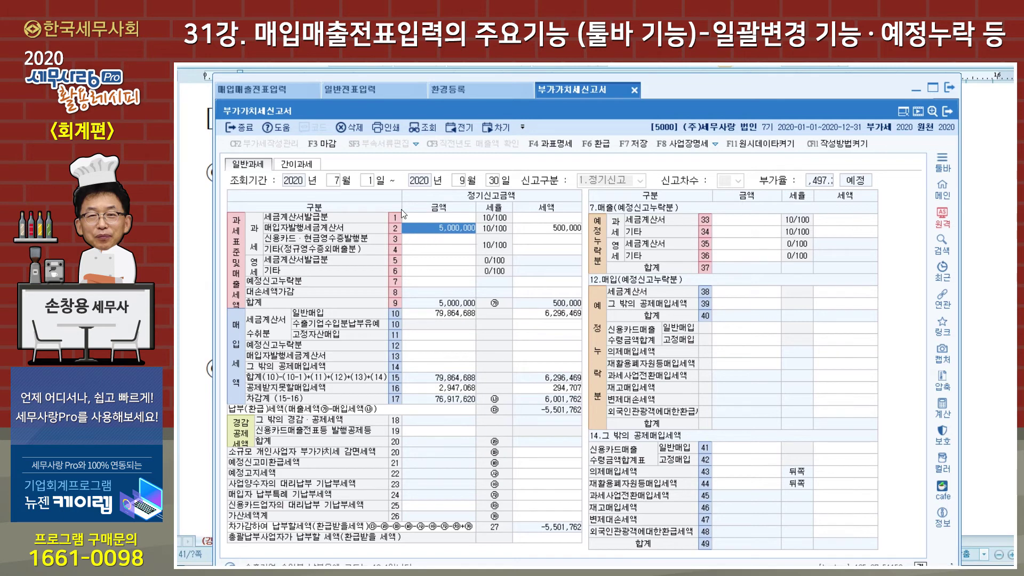
- Review the additional functions under 간편집계 in 매입매출전표입력, including 가산세 입력, and select the 원재료 entry (50013)
click(290, 95)
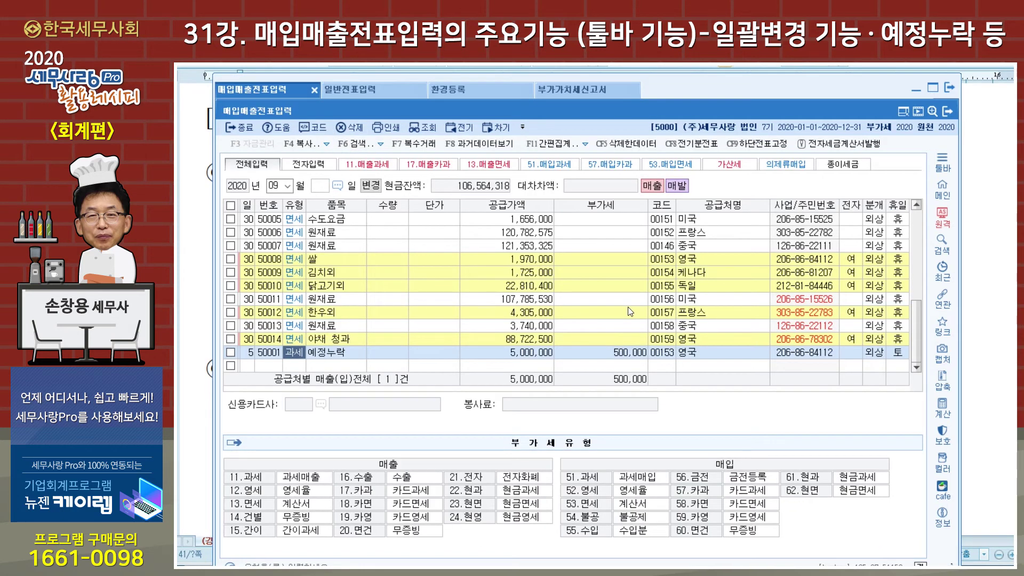
click(585, 144)
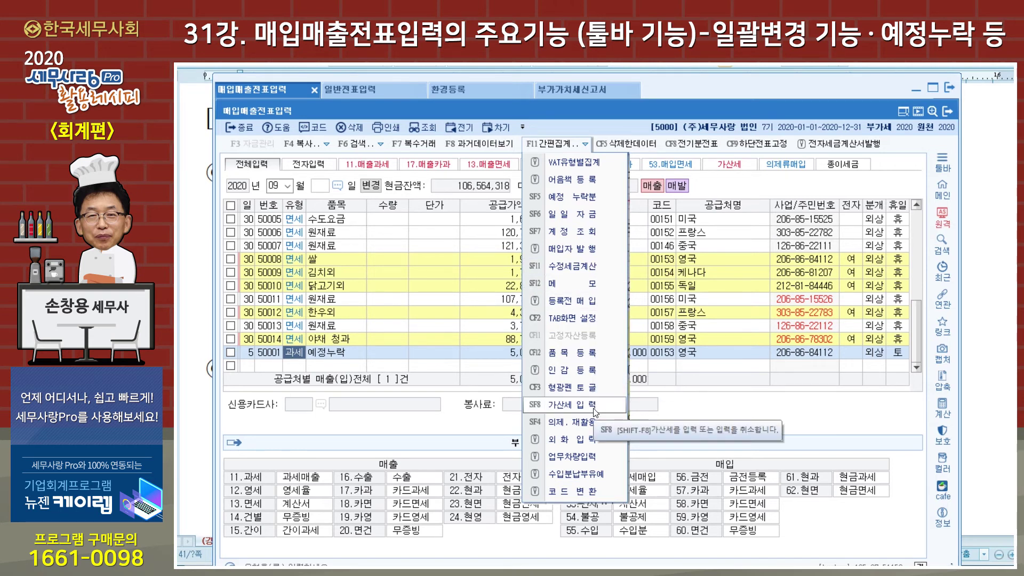
click(335, 328)
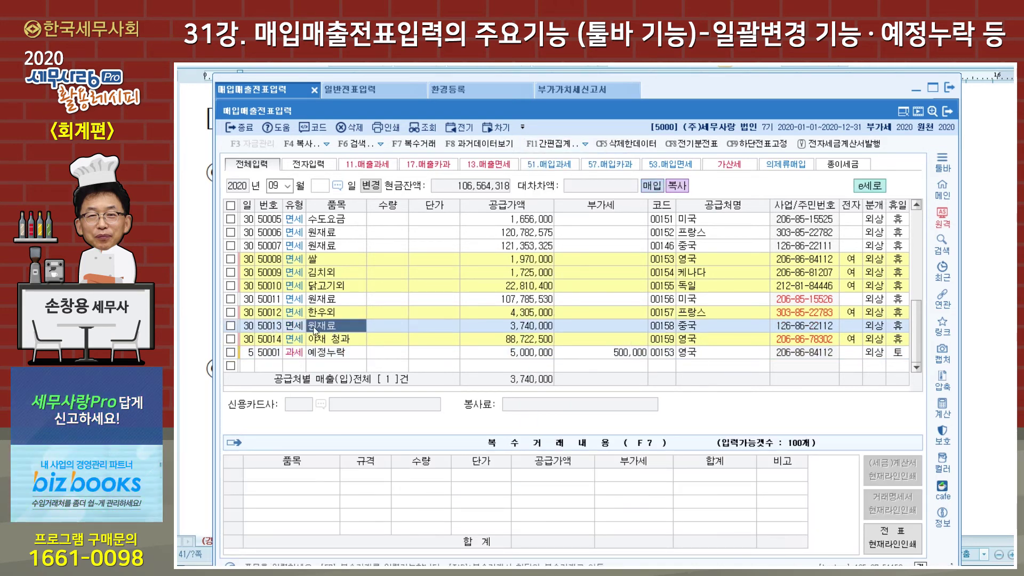
- Classify the 원재료 entry (50013) as 1:의제매입 using the 의제.재활용 function
click(587, 145)
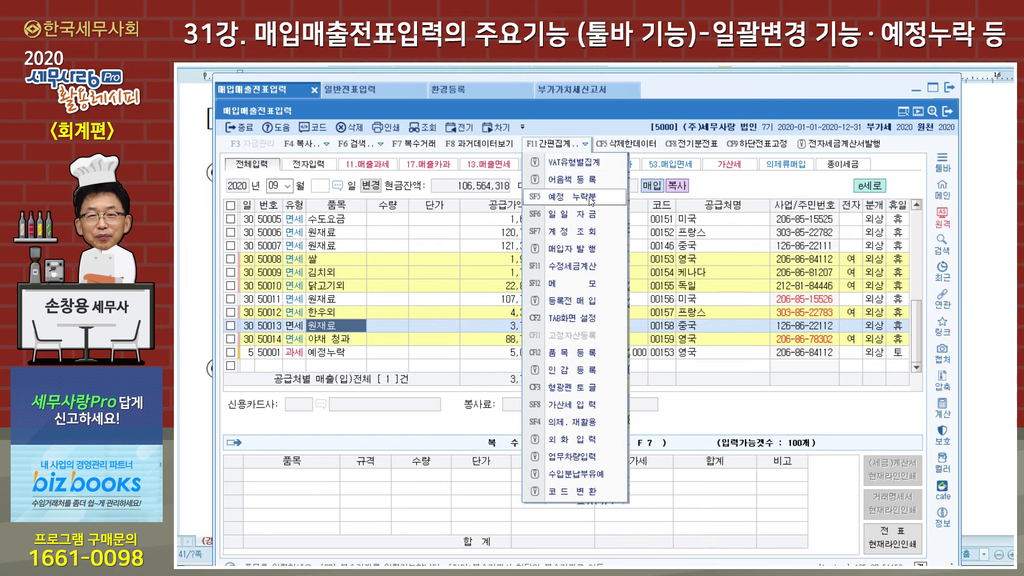
click(588, 426)
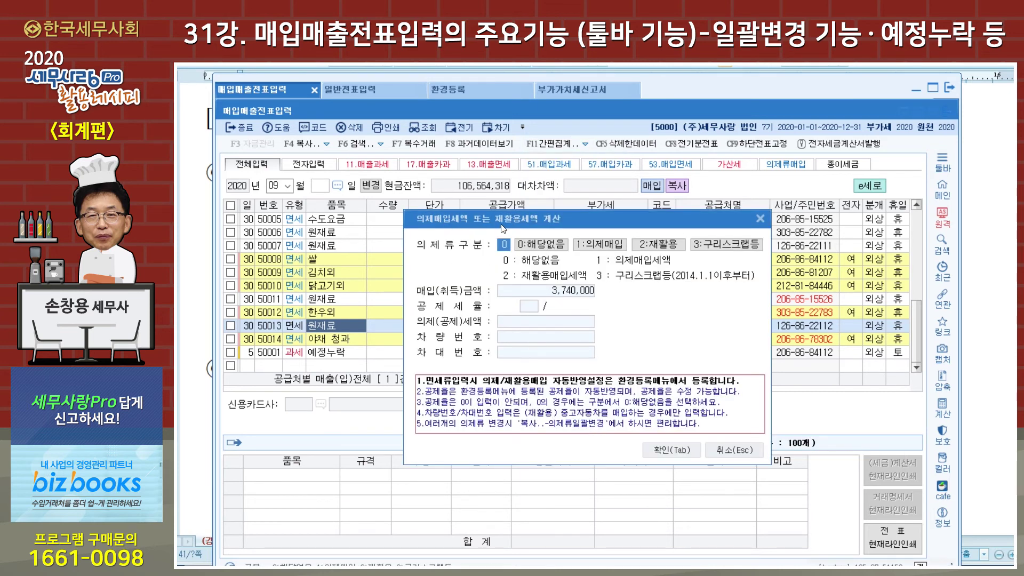
click(596, 246)
click(663, 450)
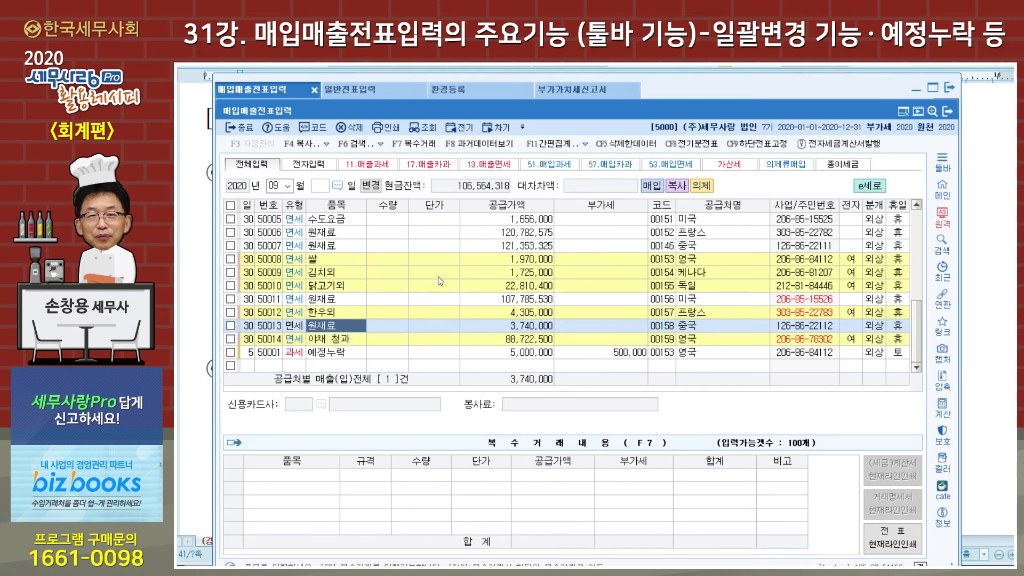
- Mark the 예정누락 sale entry (50001) with its checkbox and open 전자세금계산서발행
click(585, 144)
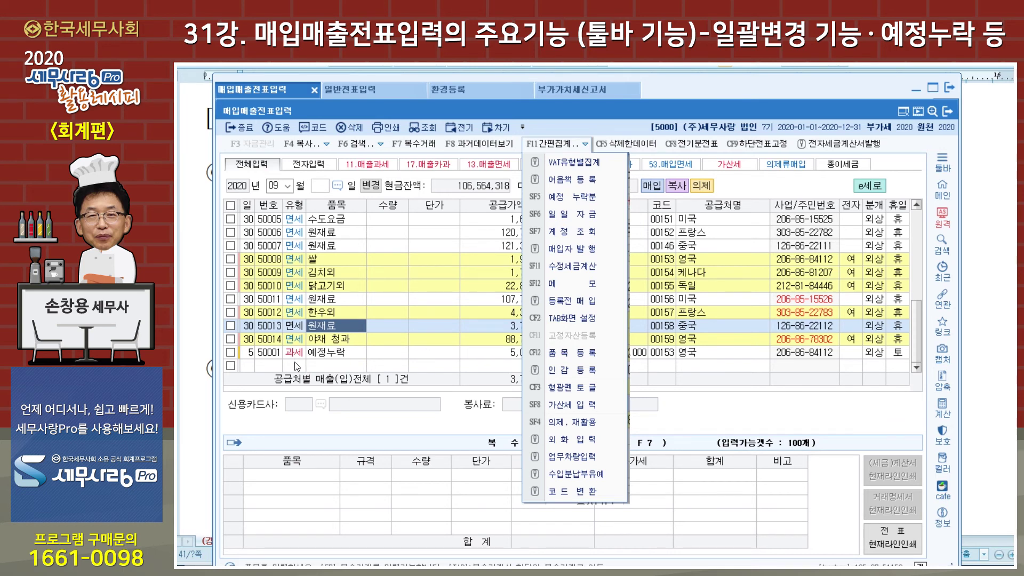
click(270, 368)
key(Up)
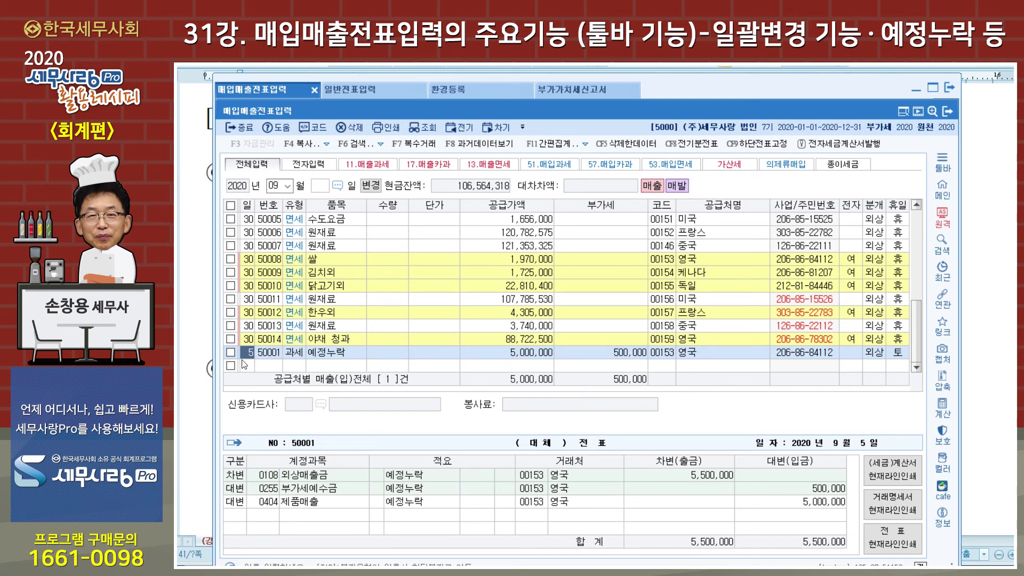
click(230, 353)
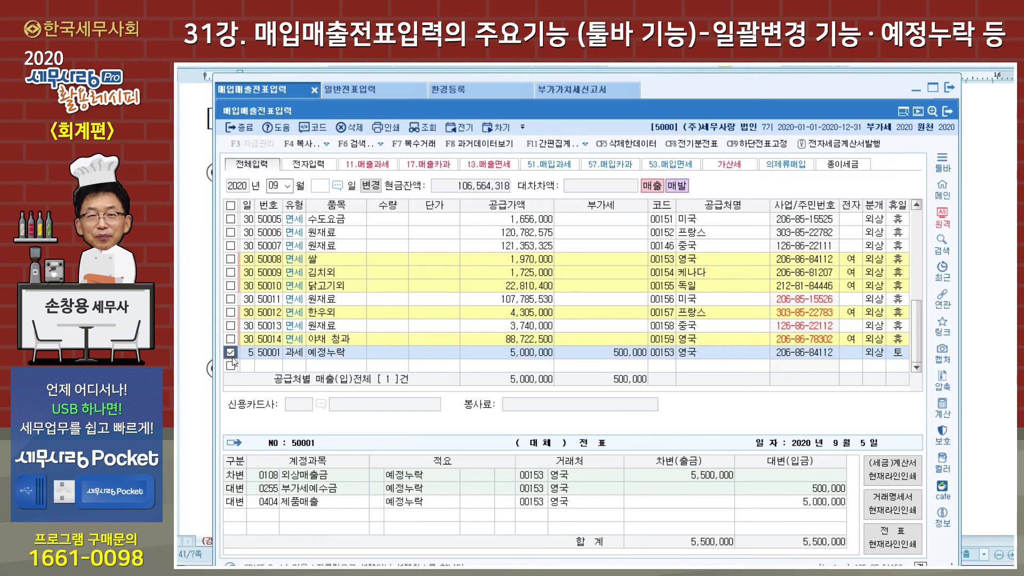
click(845, 149)
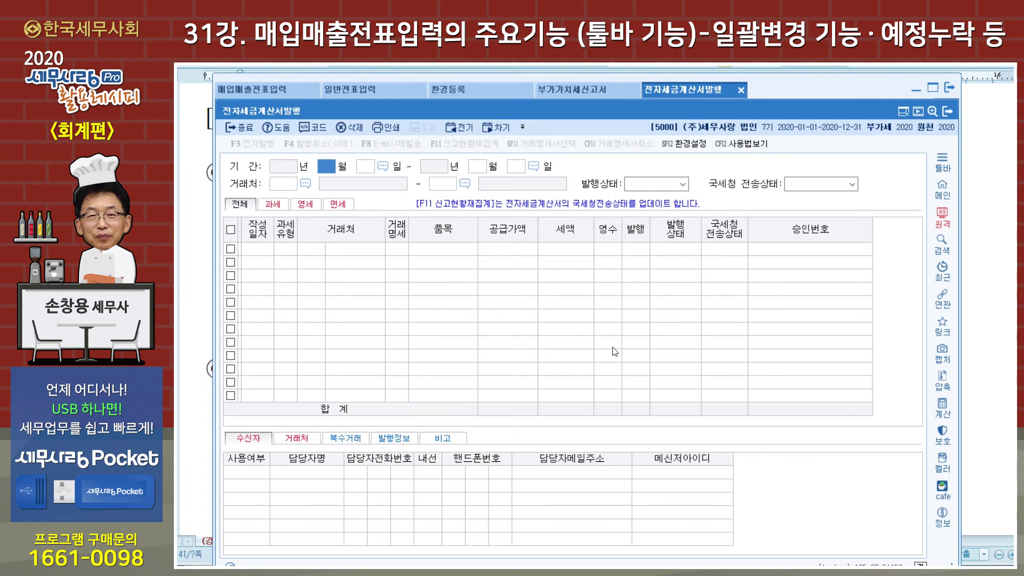
- Retrieve the 전자세금계산서발행 list for 2020년 9월 1일 to 9월 30일 across all 거래처 and both 0.전체 statuses, and close the screen
text(9)
key(Return)
text(1)
key(Return)
text(9)
key(Return)
text(30)
key(Return)
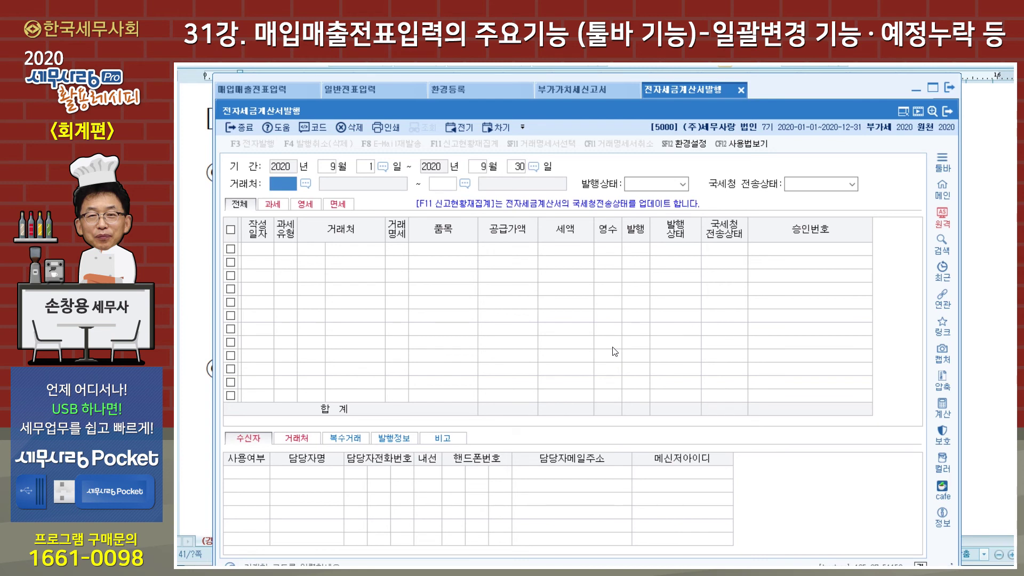
key(Return)
key(Return)
key(Return)
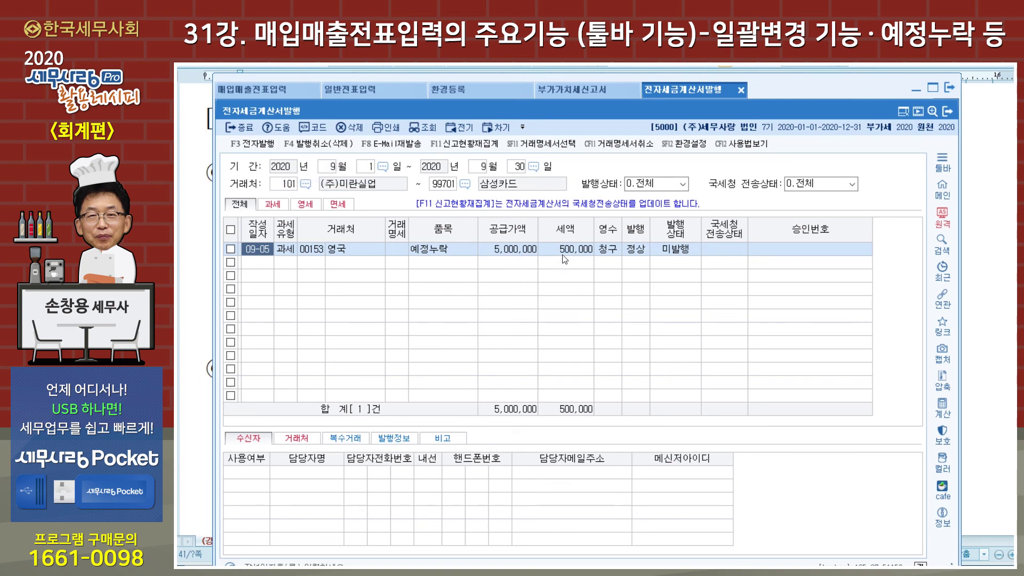
click(740, 91)
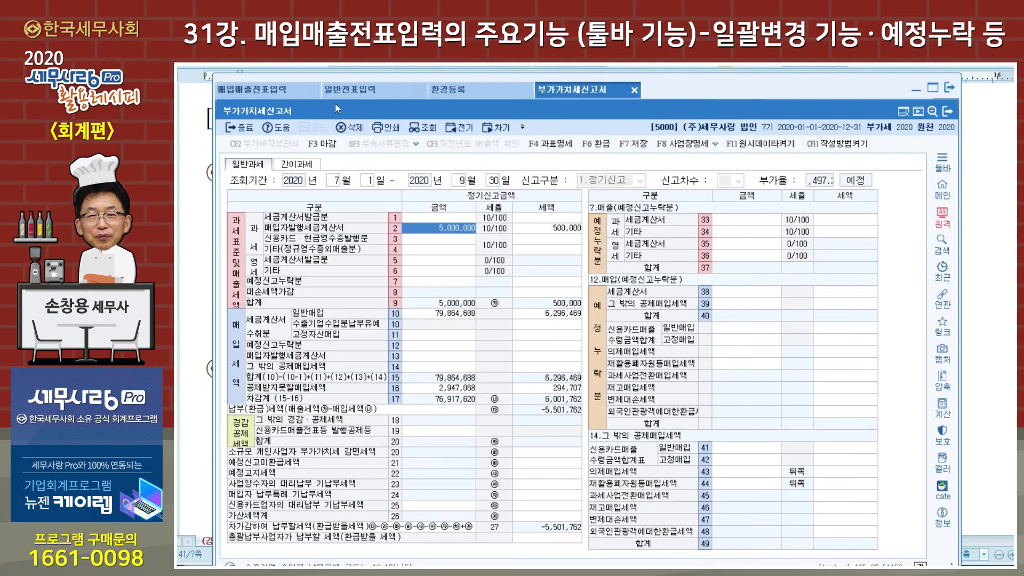
- Return to 매입매출전표입력 and query the 전기분전표 for 2019년 09월 1일 to 09월 30일
click(256, 89)
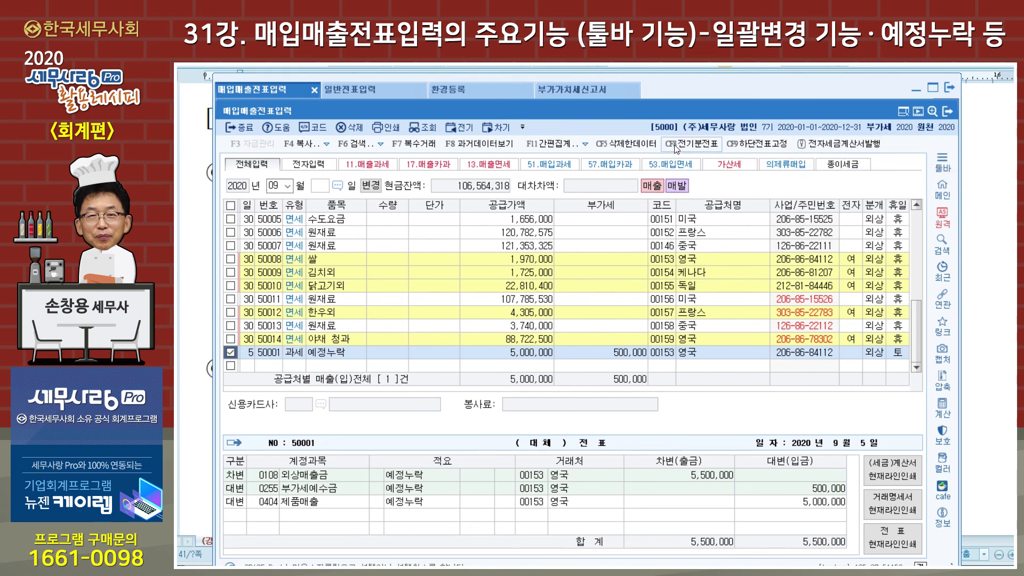
click(701, 151)
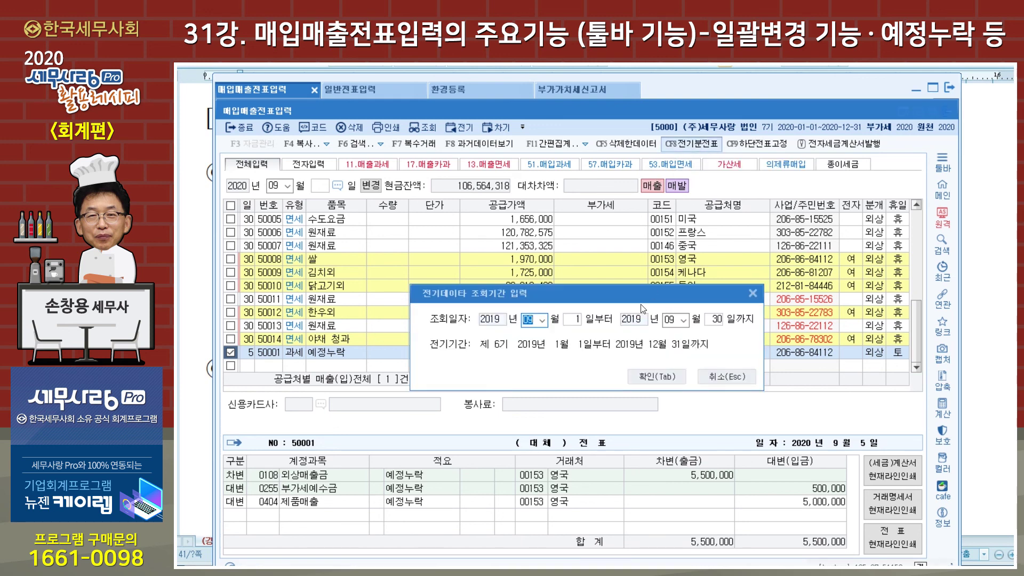
click(667, 377)
click(648, 363)
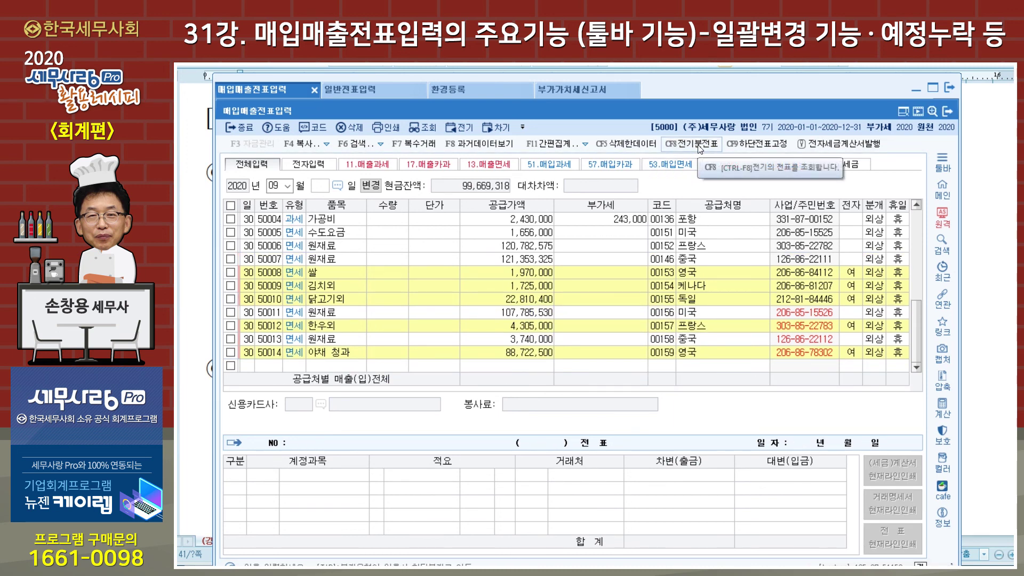
- Retrieve the 전기분전표 for 2019년 02월 1일 to 03월 30일, and look at 일반전표입력 before returning to 매입매출전표입력
click(700, 150)
click(543, 320)
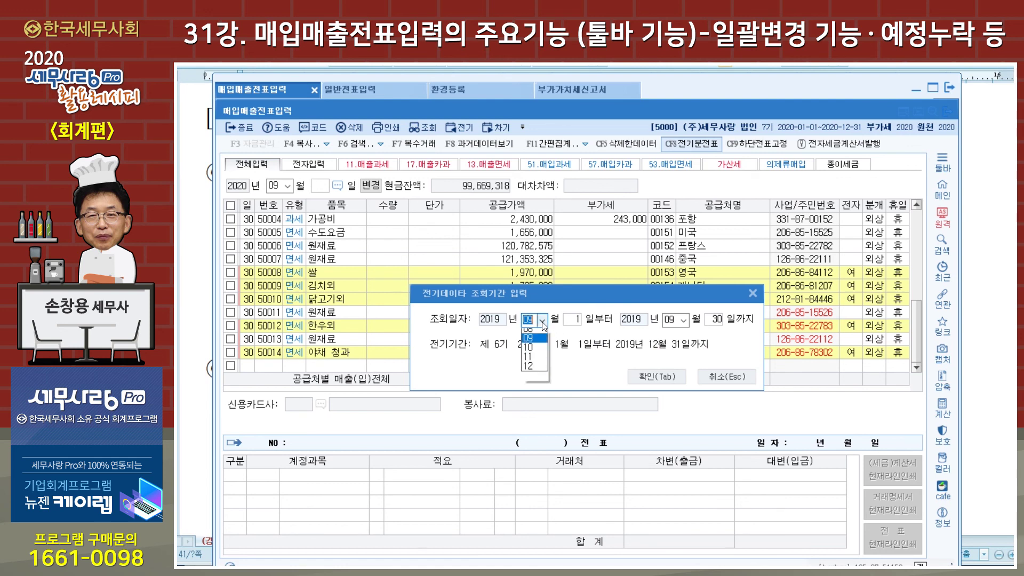
scroll(535, 347, up, 2)
click(544, 348)
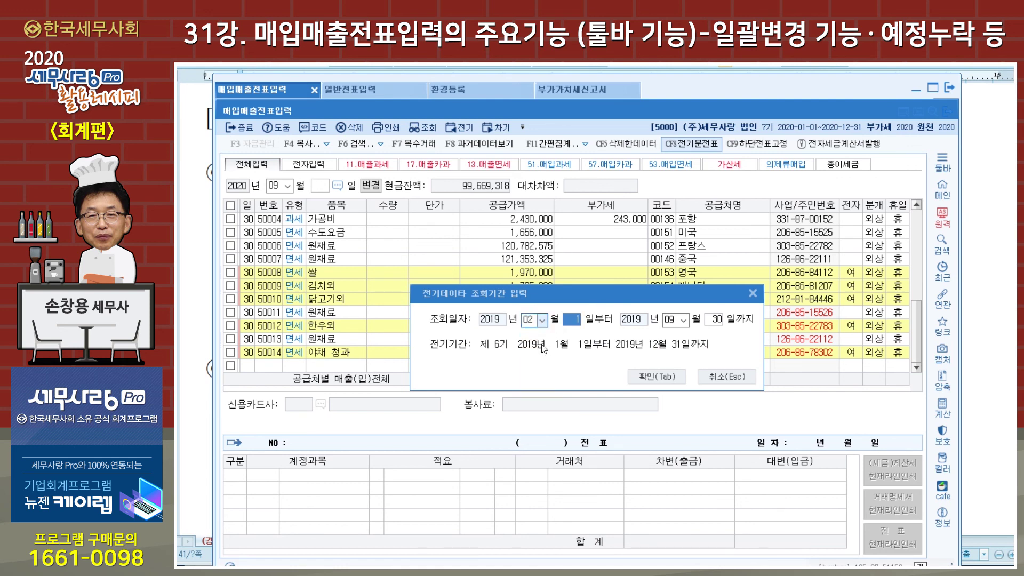
key(Return)
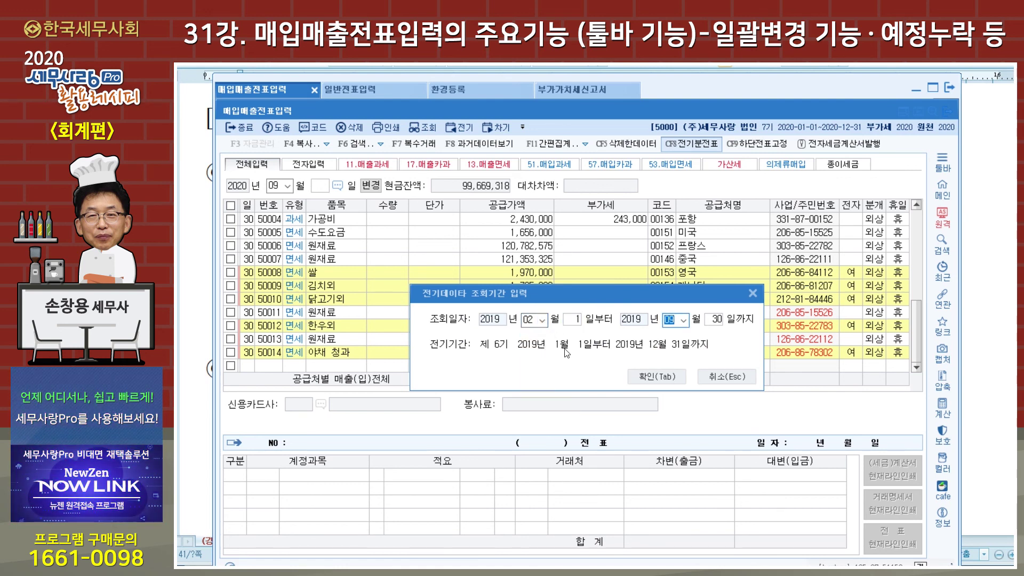
text(03)
key(Return)
click(653, 377)
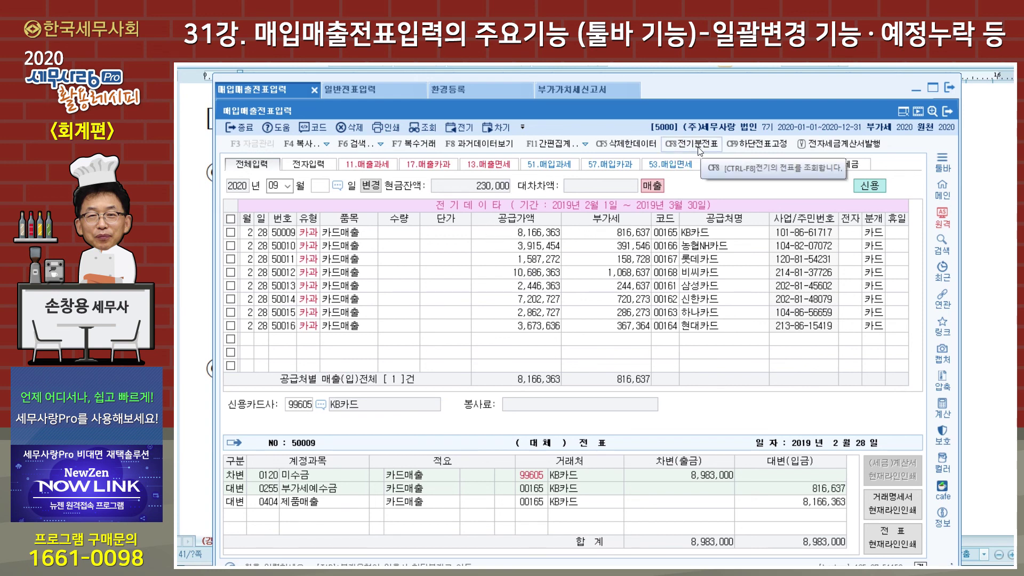
click(352, 92)
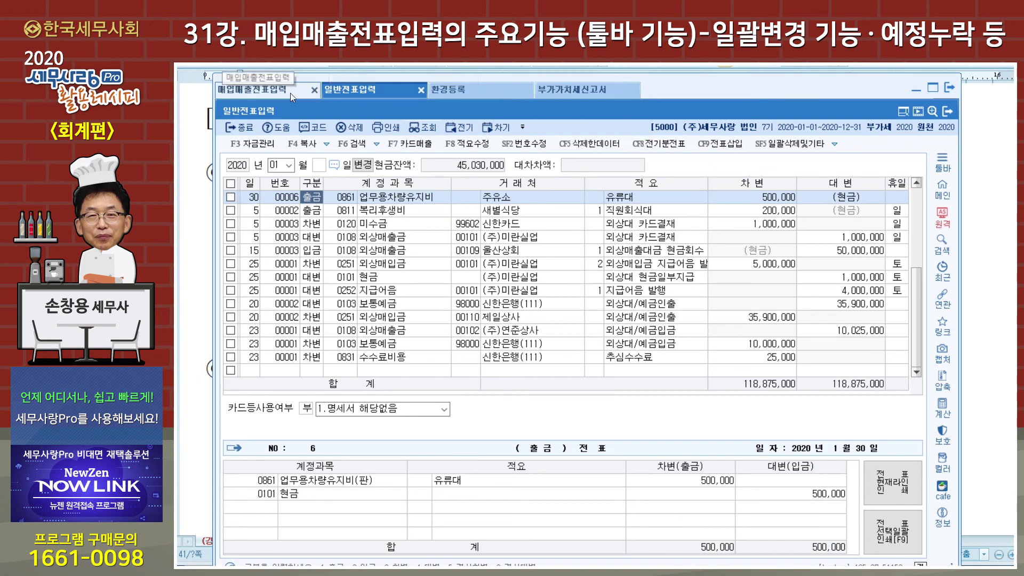
click(277, 94)
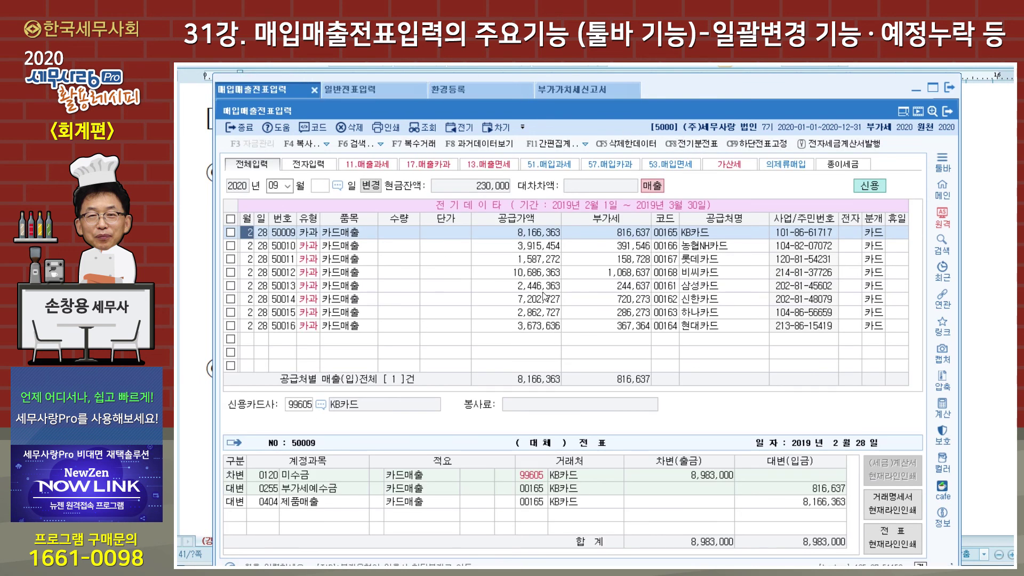